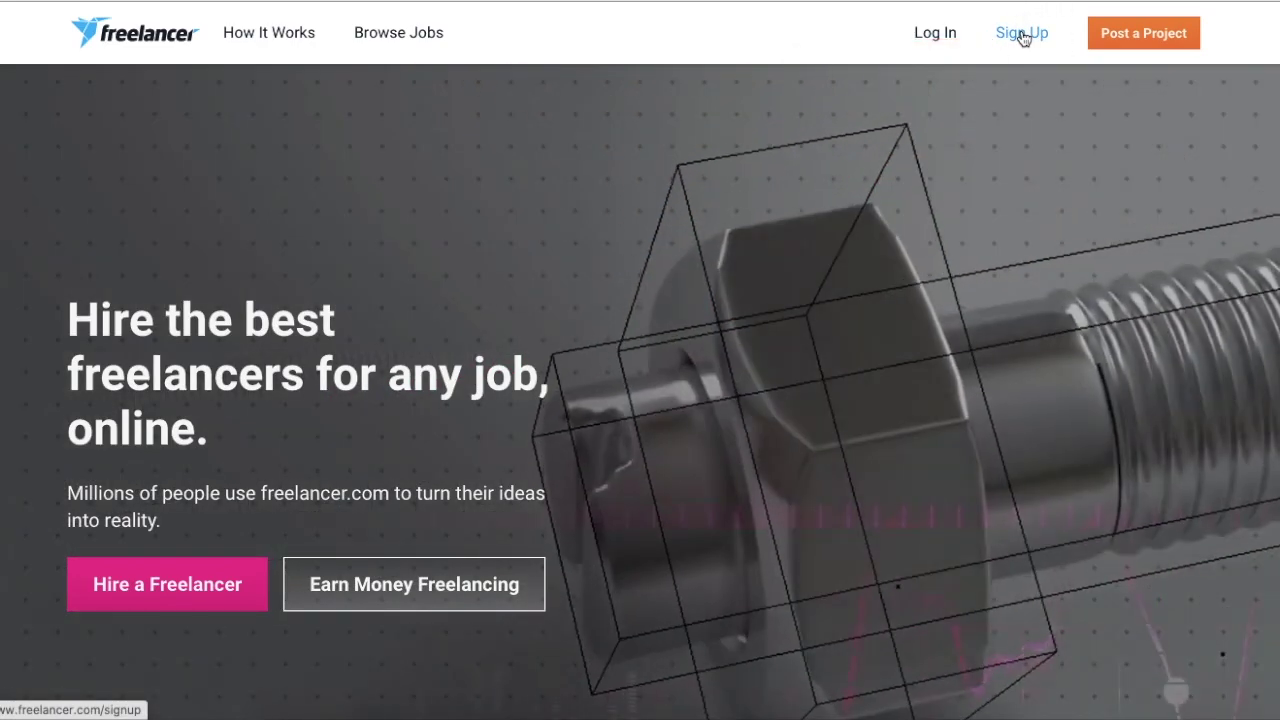
Sign up with an email address and password, accepting the user agreement and privacy policy
left_click(1021, 33)
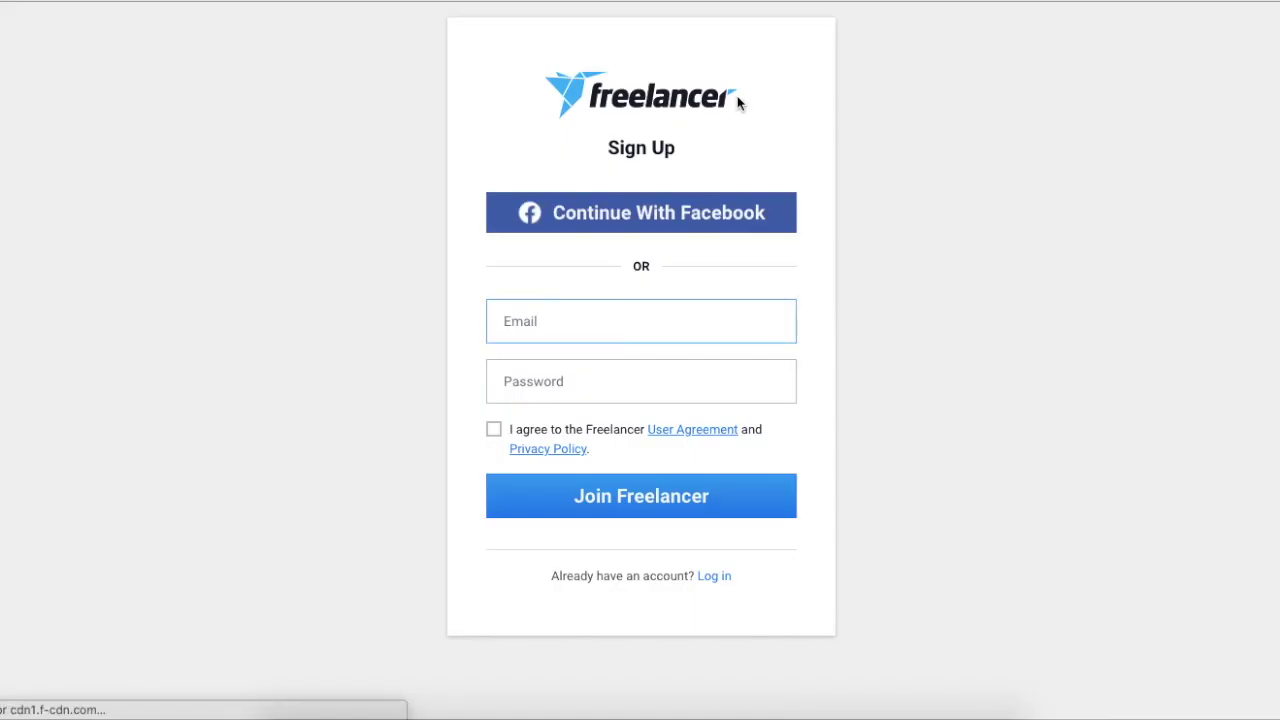
type("chha")
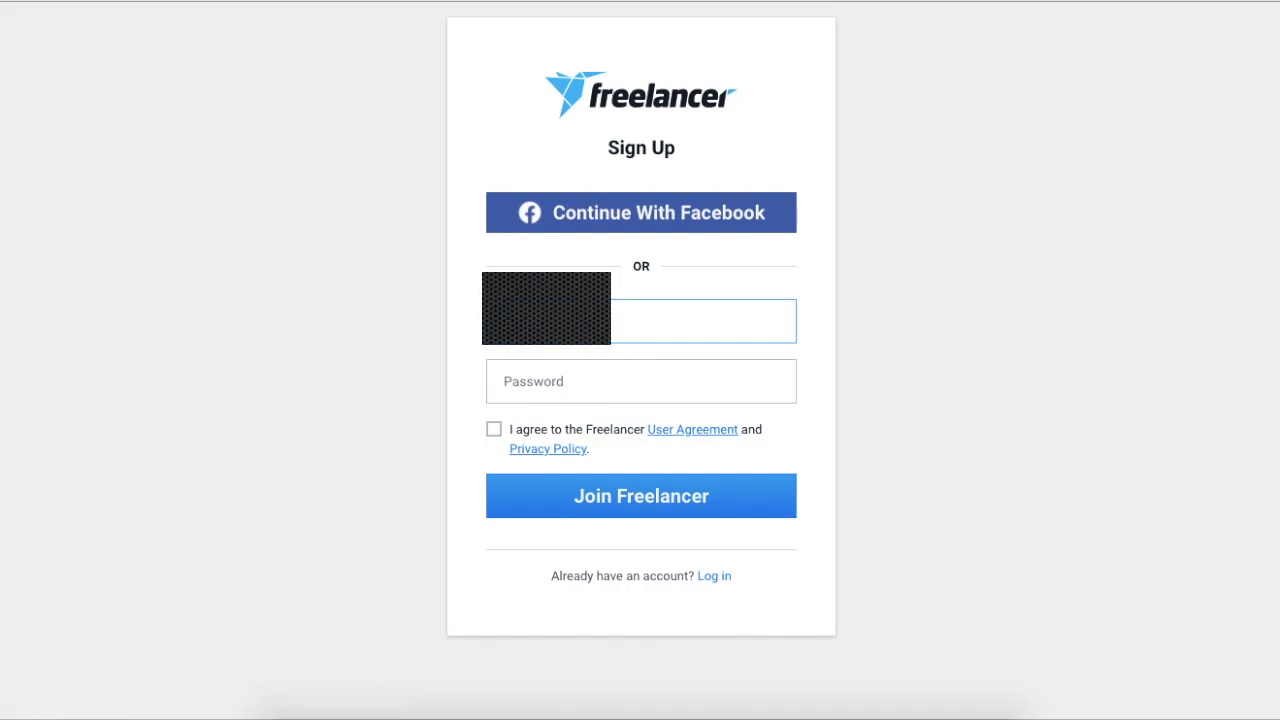
type("ail")
type(".com")
key("Tab")
type("••••••••")
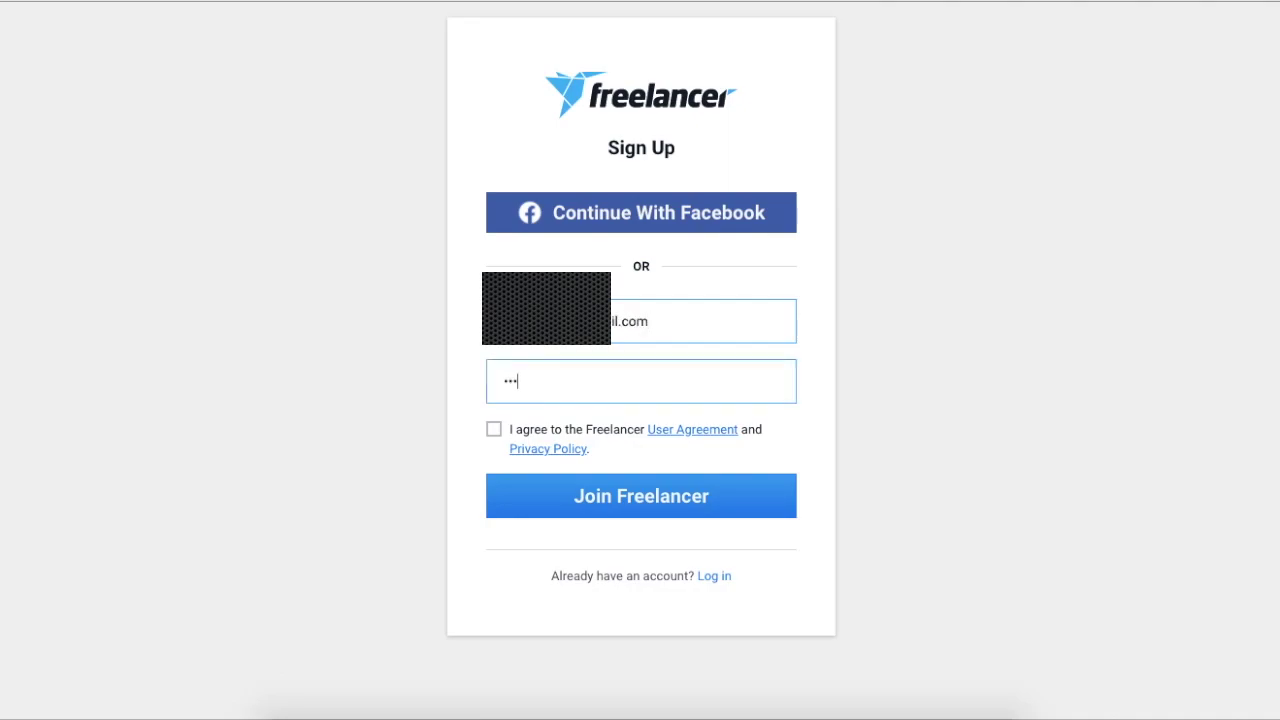
type("•••••••")
left_click(493, 430)
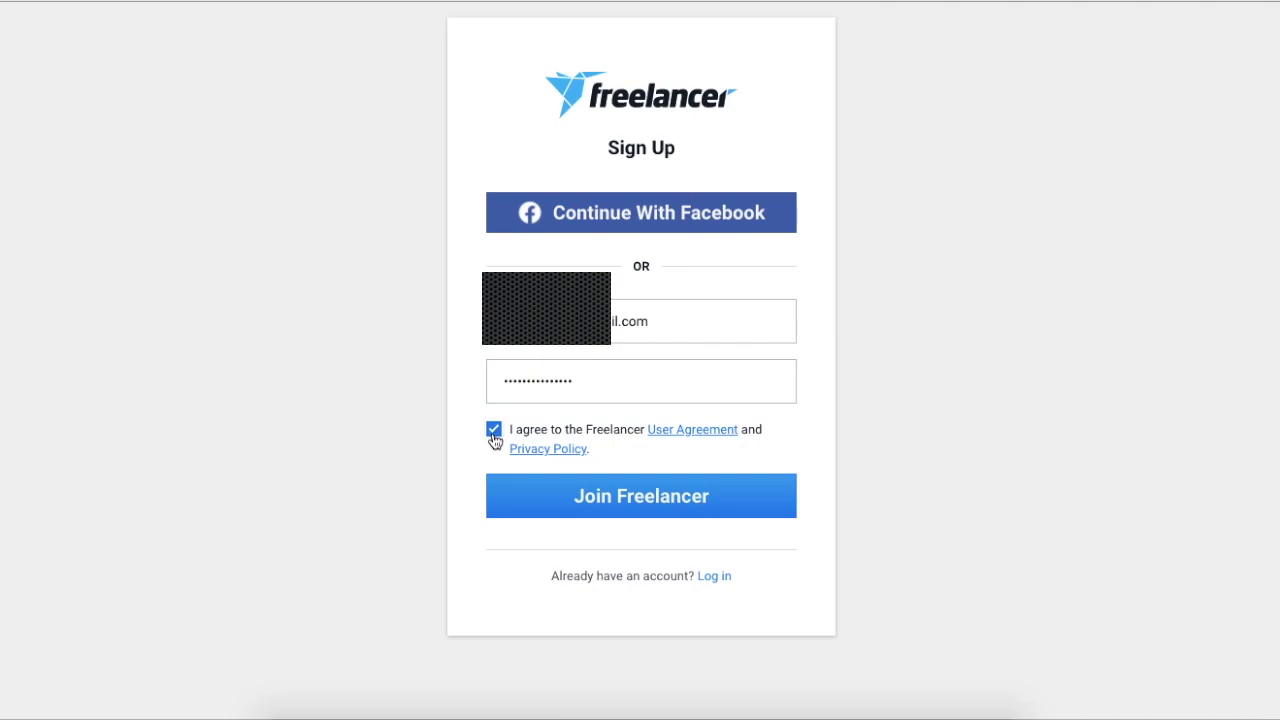
left_click(614, 509)
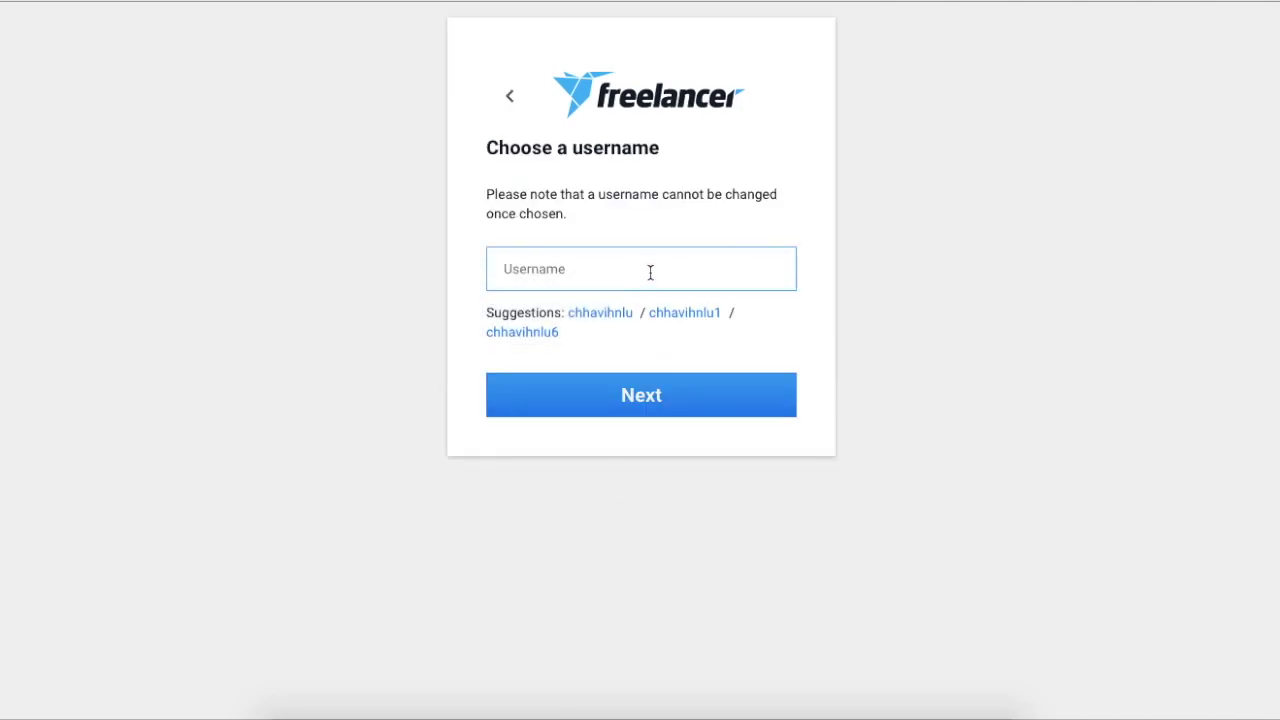
Take the first suggested username and register the account as 'I want to work'
left_click(600, 316)
left_click(617, 394)
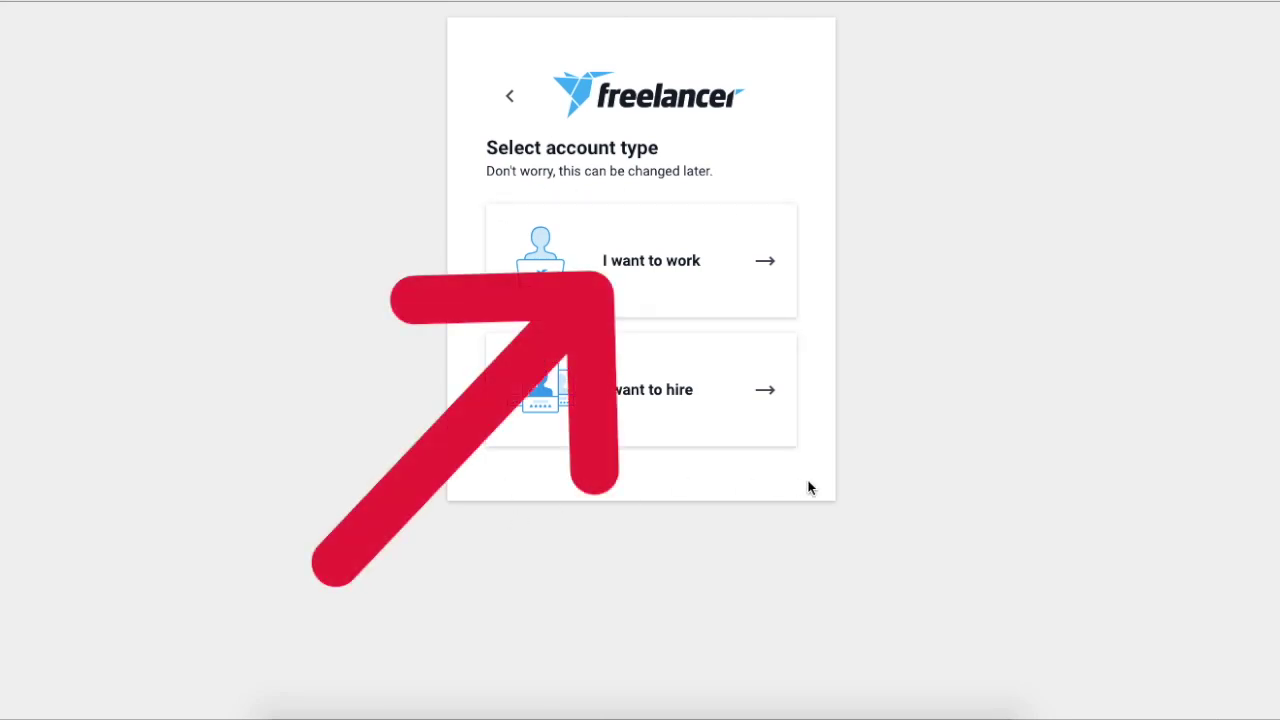
left_click(642, 231)
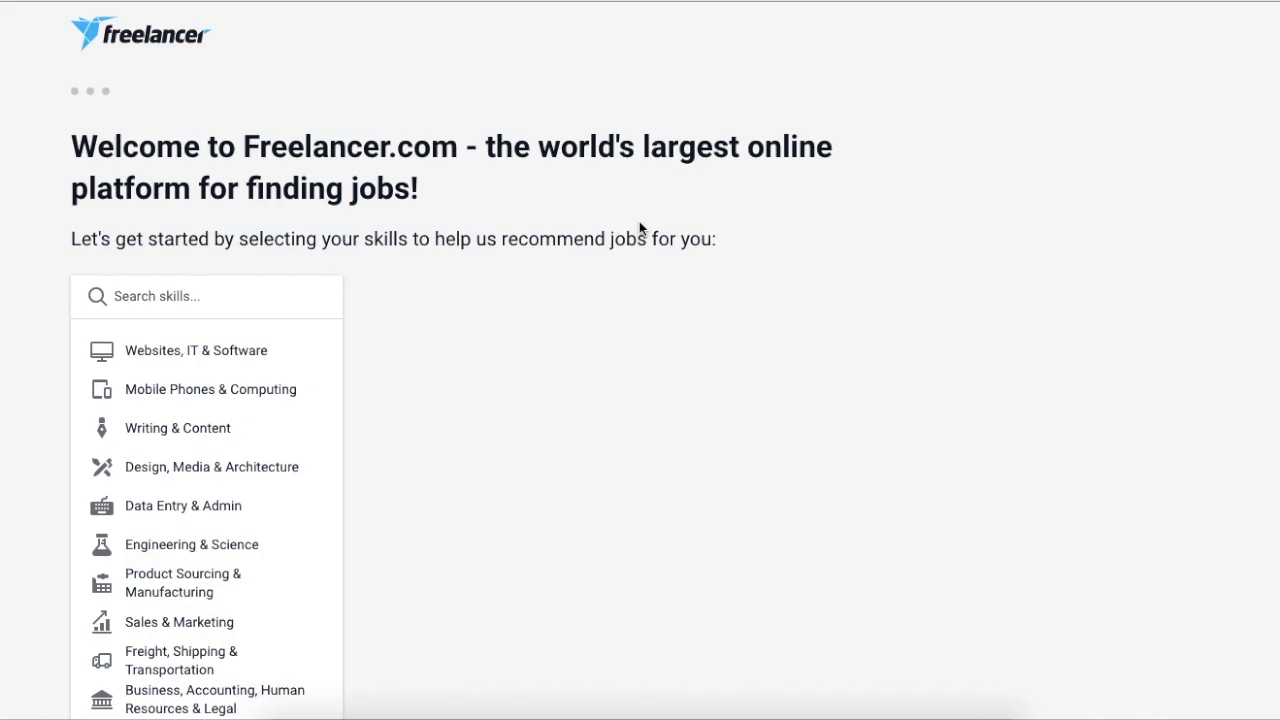
Show the Data Entry & Admin skill category
scroll(640, 228, "down", 1)
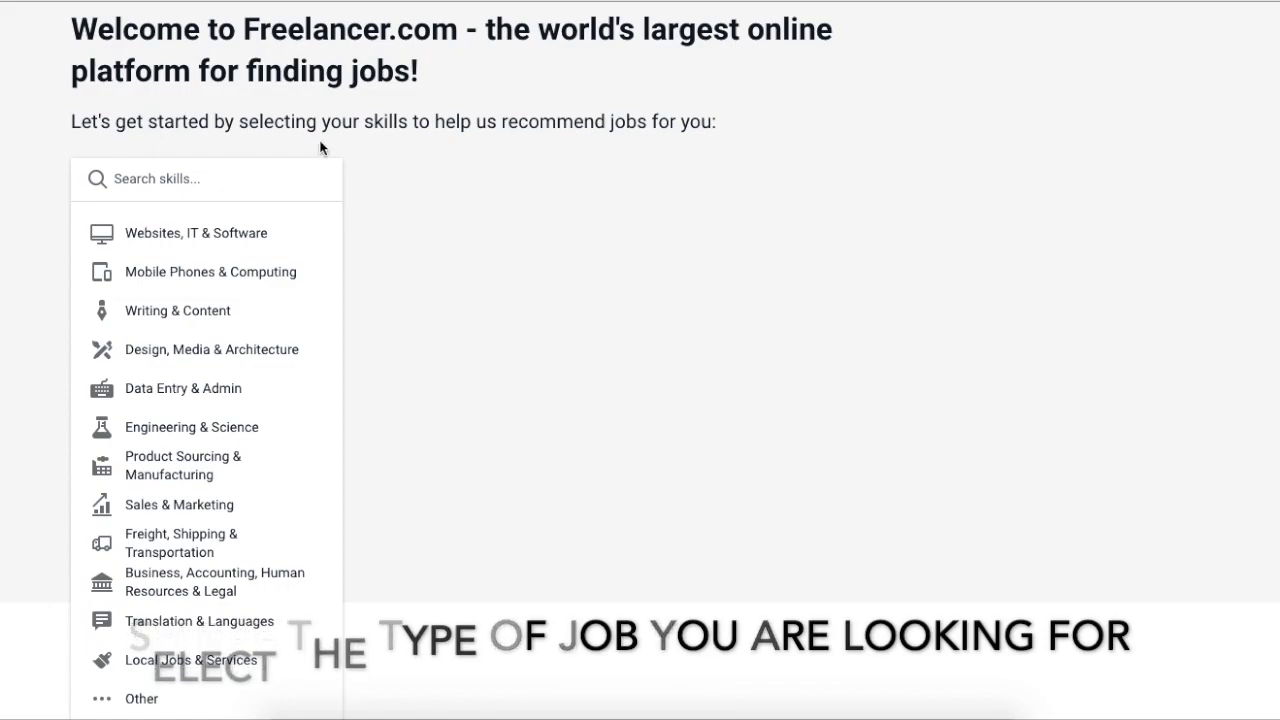
scroll(290, 440, "down", 1)
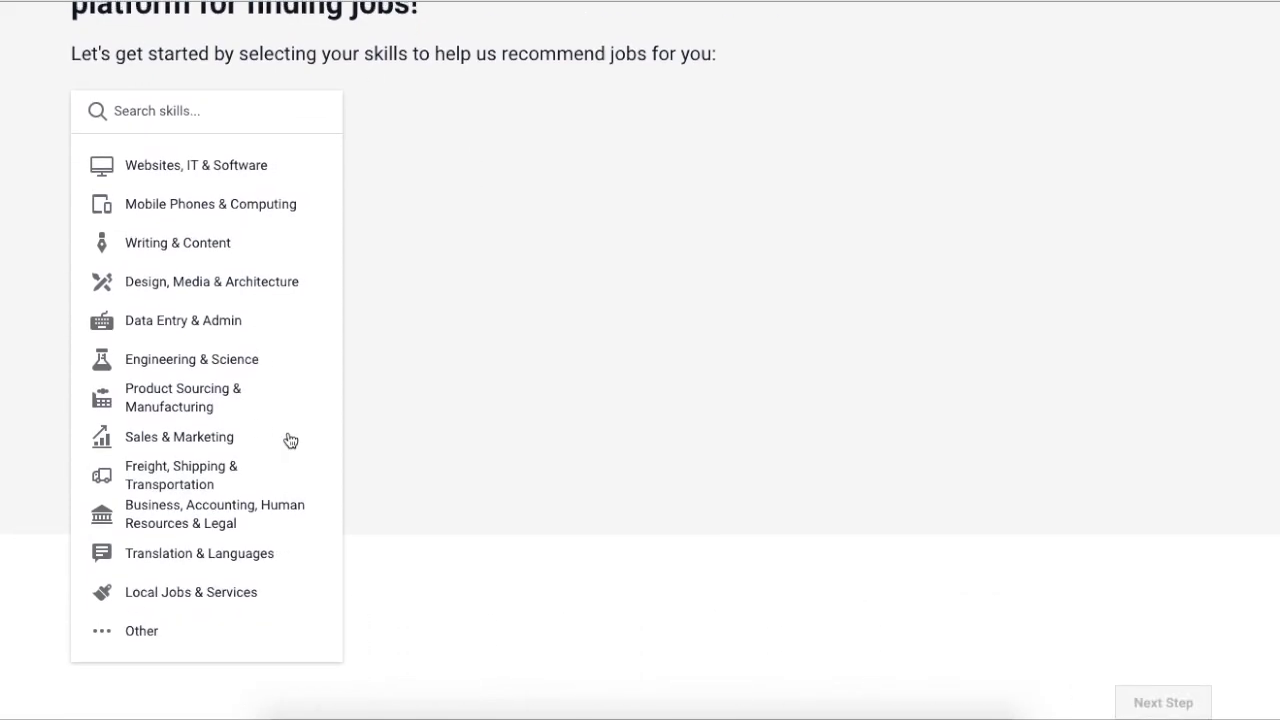
scroll(290, 440, "up", 1)
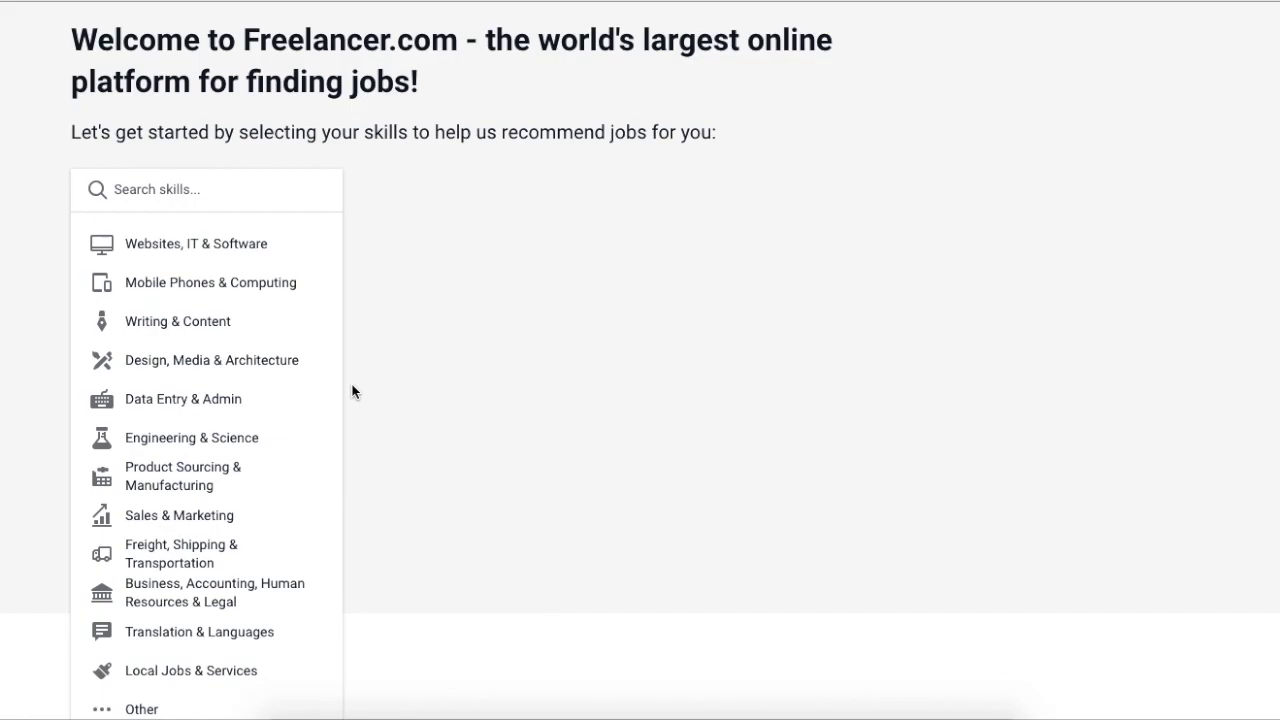
left_click(179, 399)
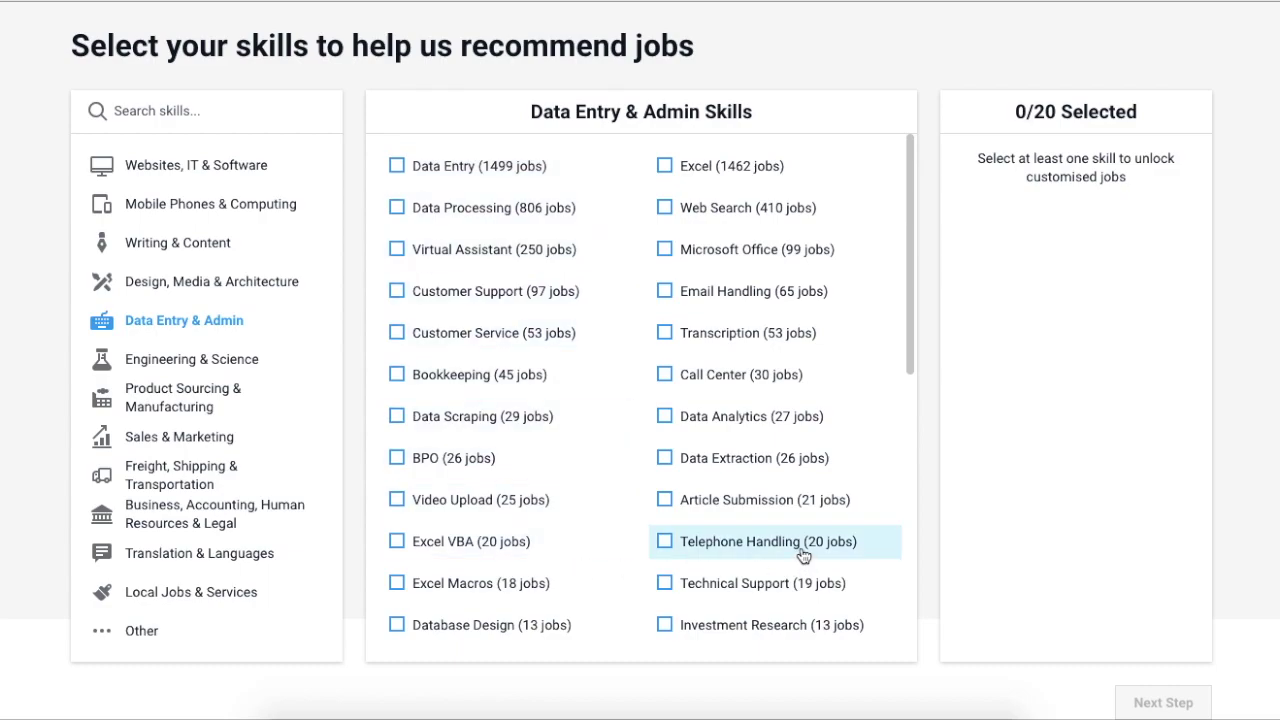
Add Data Entry, Excel, Microsoft Office, Email Handling, Customer Support, Virtual Assistant, Data Scraping, Call Center, Article Submission, Telephone Handling and Video Upload skills
left_click(452, 172)
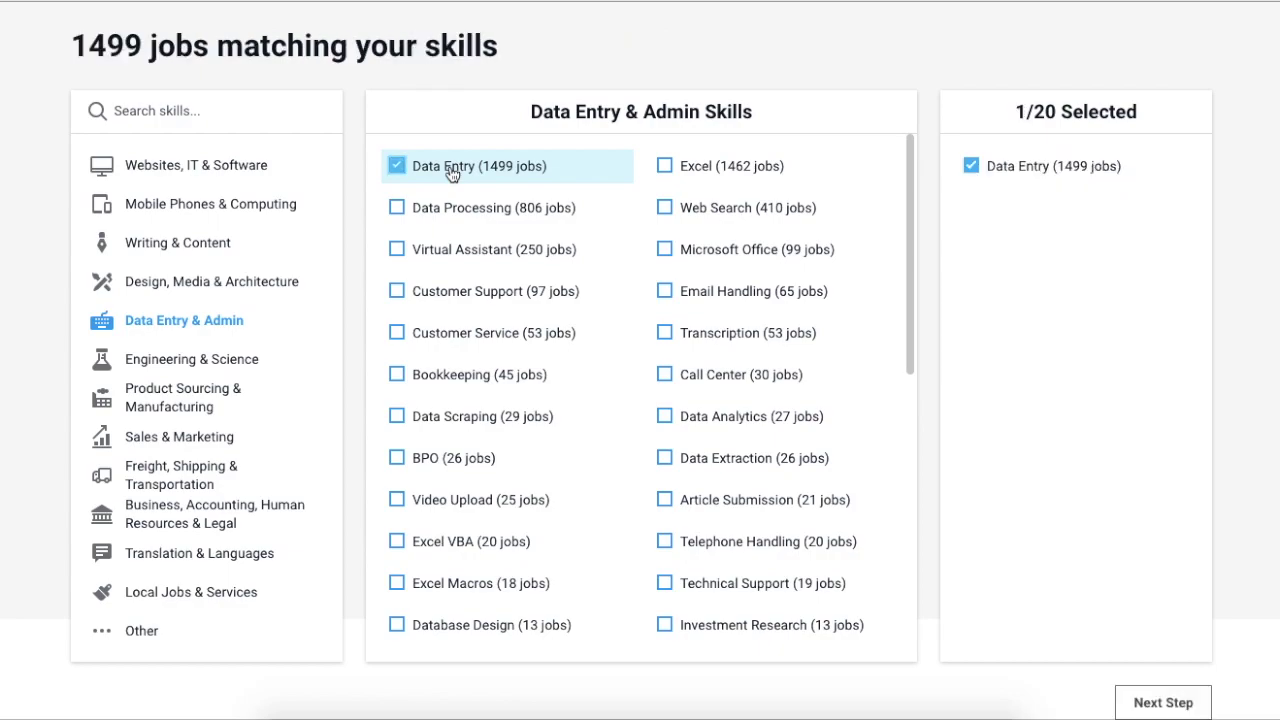
left_click(700, 172)
left_click(698, 256)
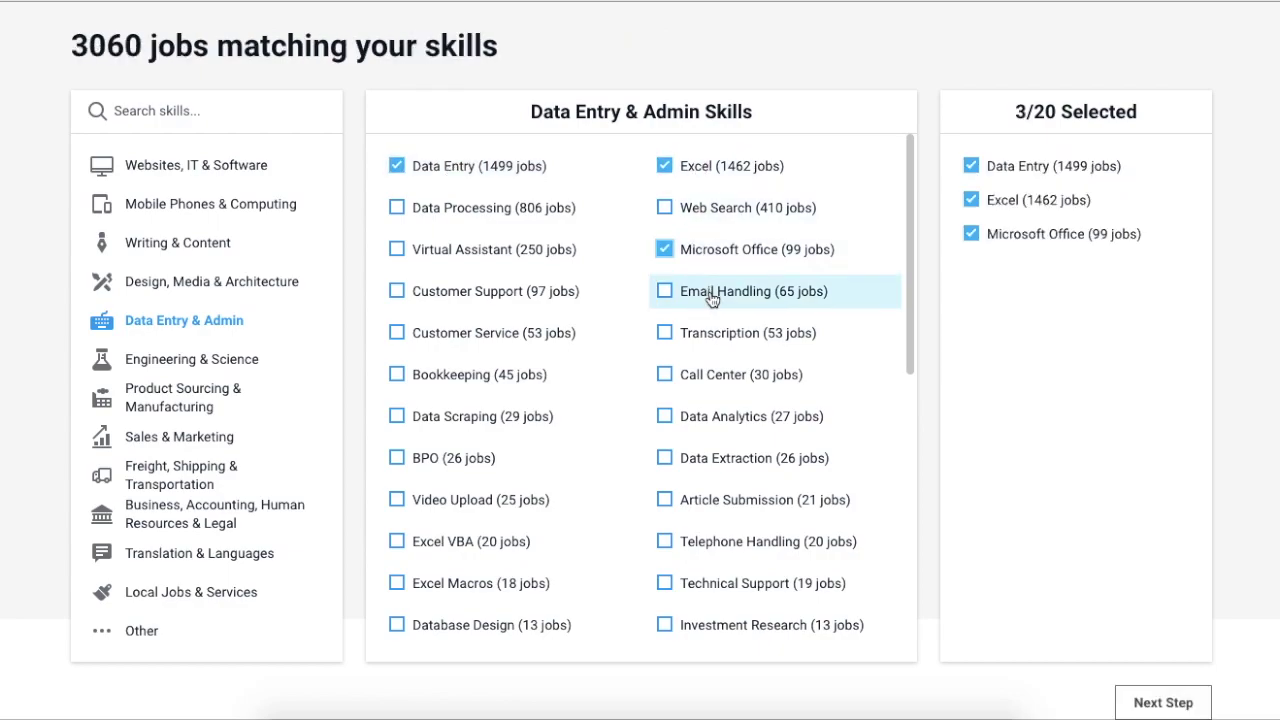
left_click(712, 298)
left_click(510, 292)
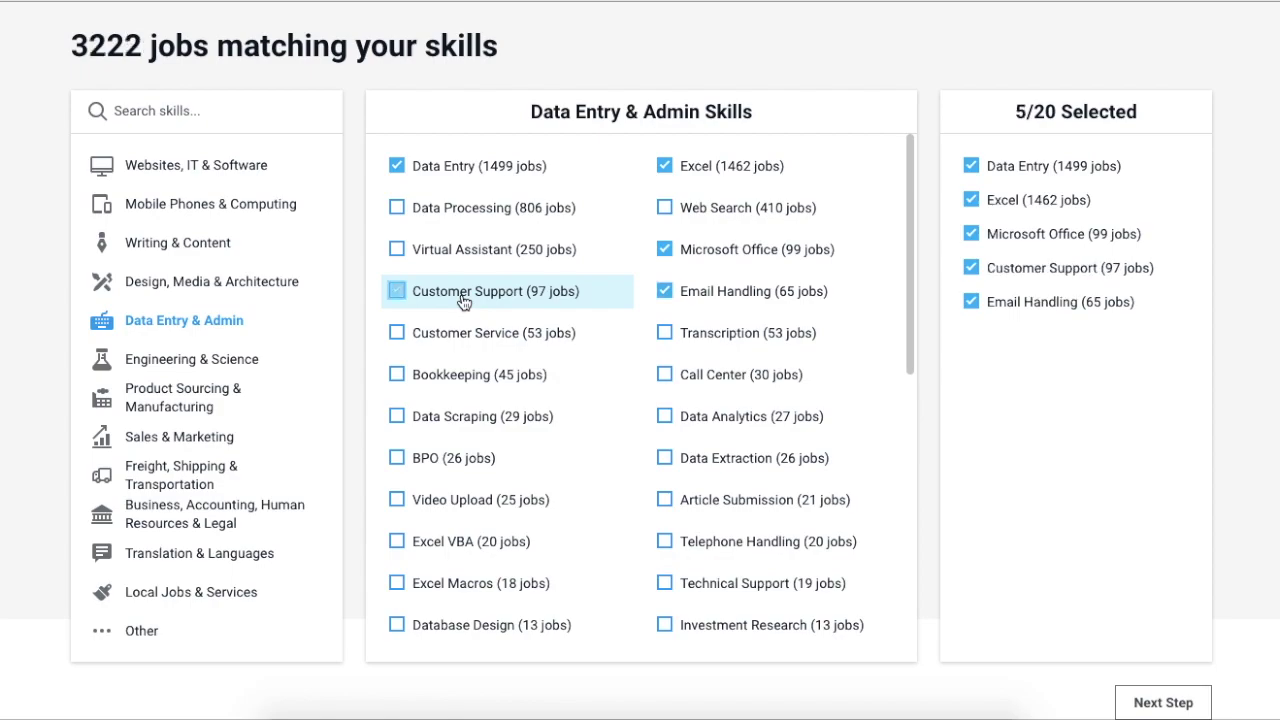
left_click(498, 255)
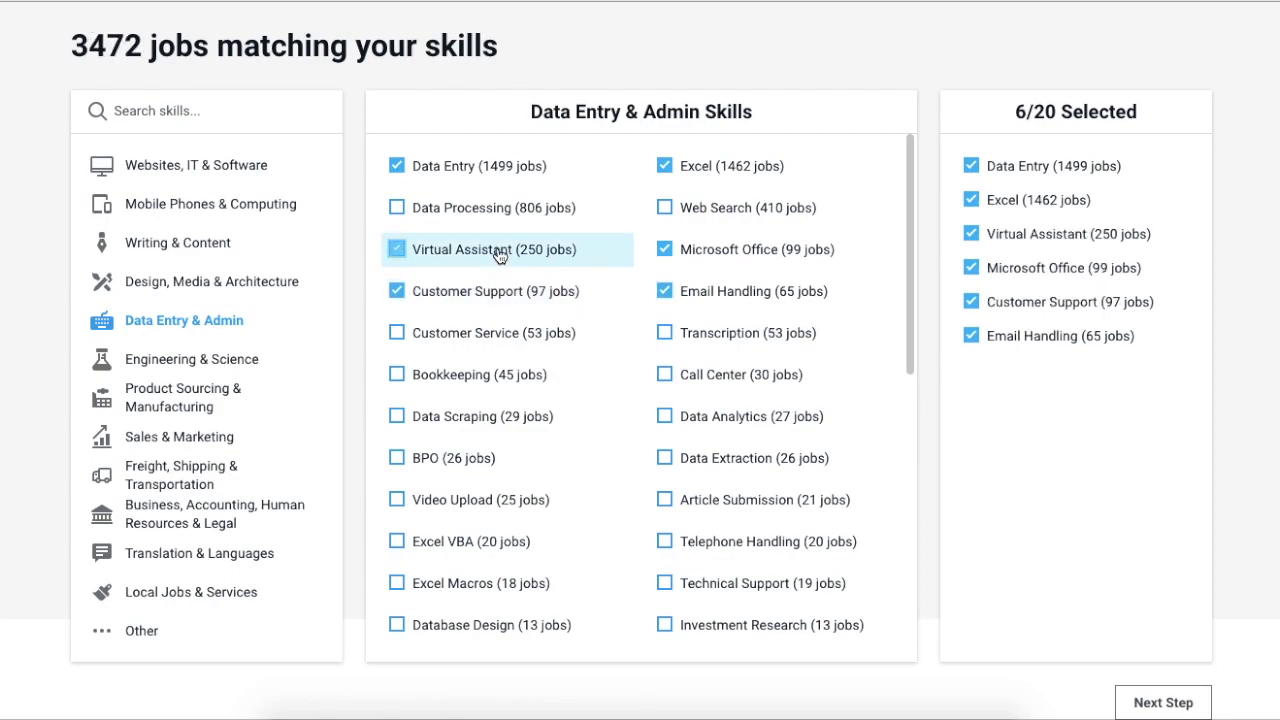
left_click(490, 413)
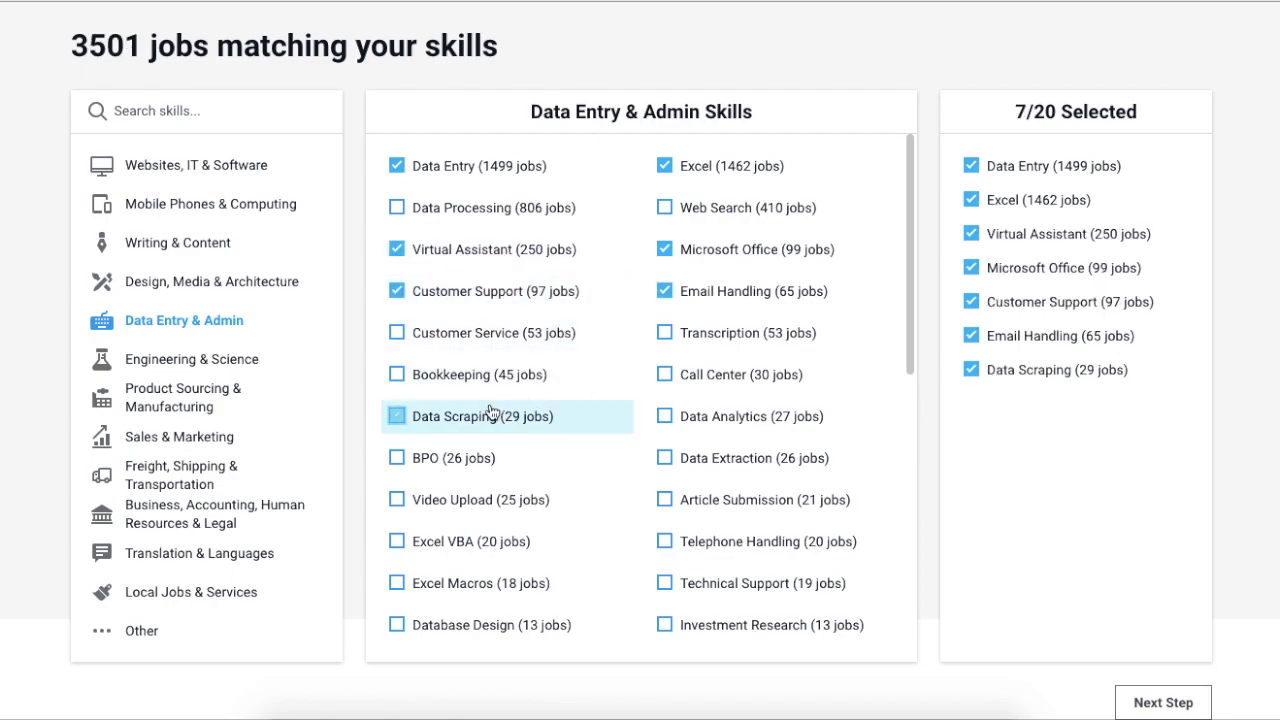
left_click(747, 386)
scroll(690, 455, "down", 1)
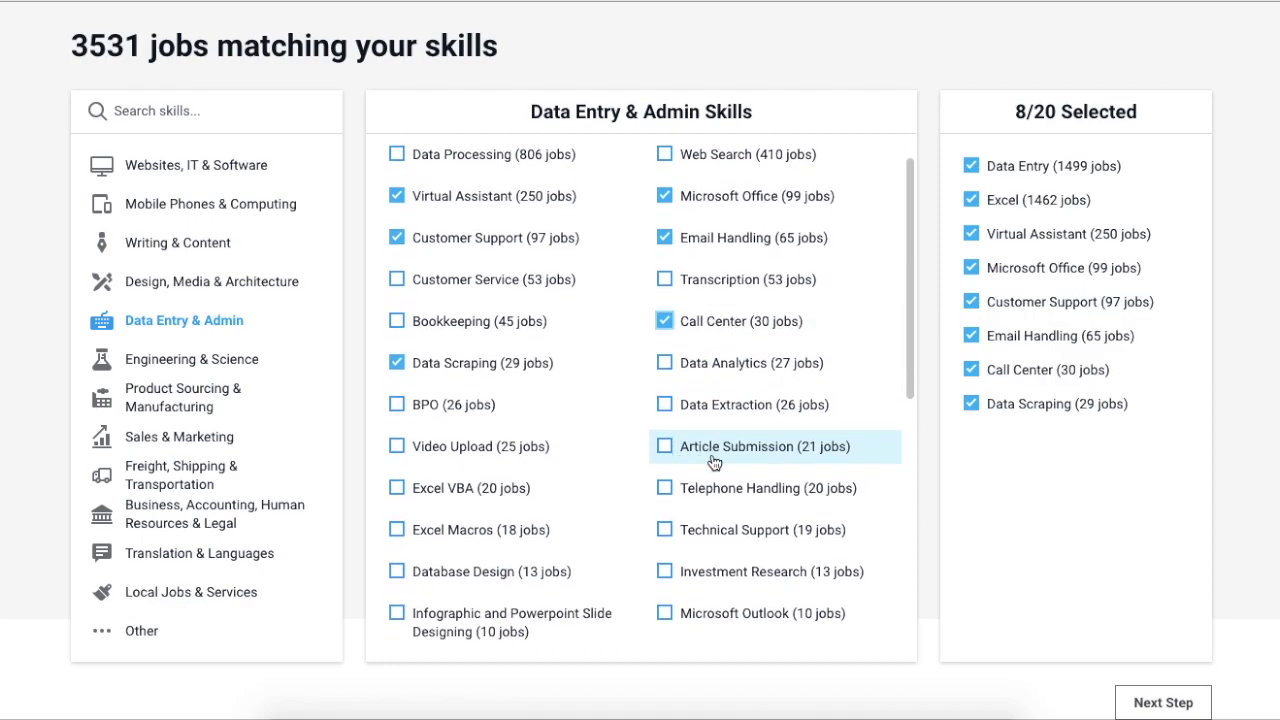
left_click(714, 461)
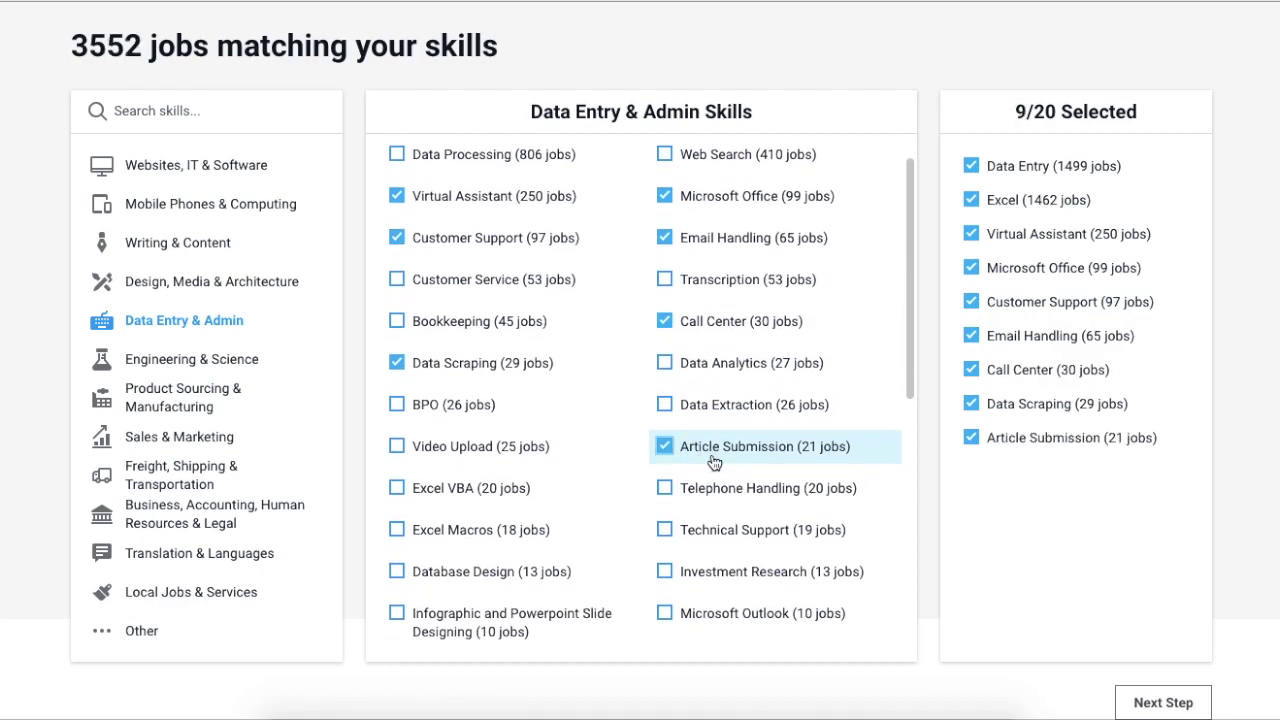
left_click(773, 488)
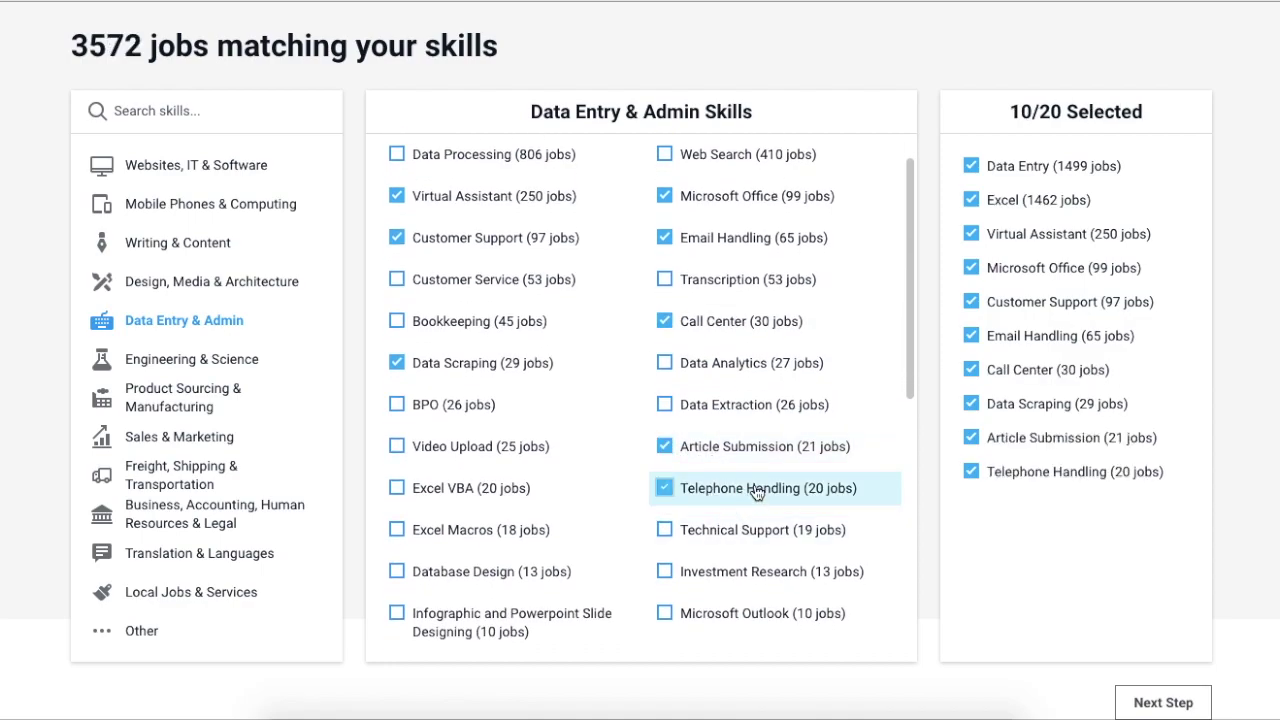
left_click(478, 456)
Review the 11 selected skills and continue to the profile details form
scroll(482, 460, "down", 1)
scroll(485, 470, "down", 1)
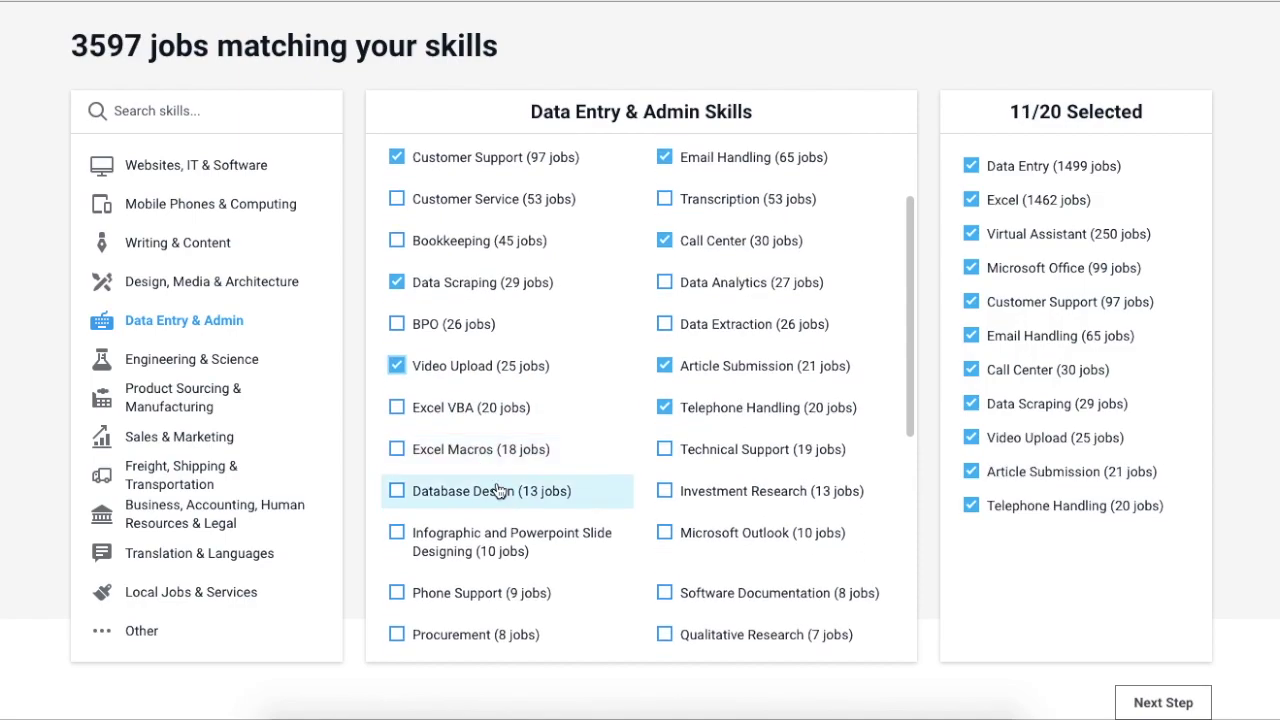
scroll(497, 490, "down", 1)
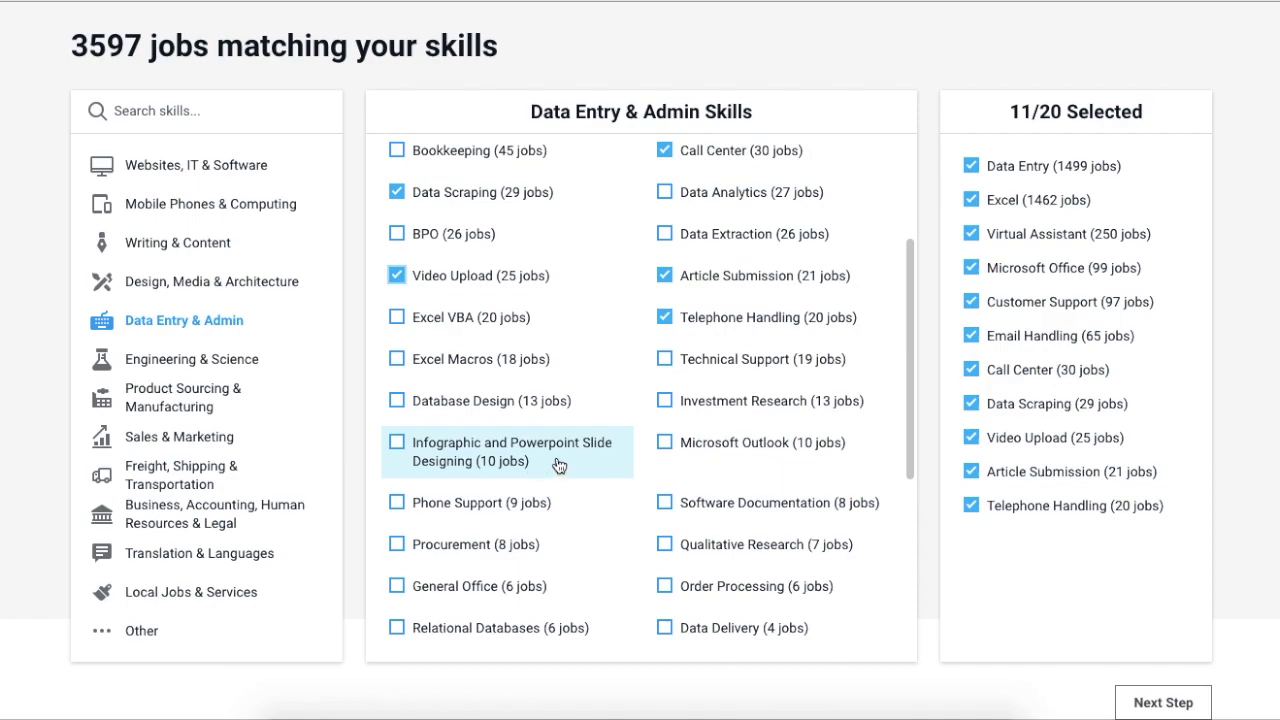
scroll(559, 466, "down", 3)
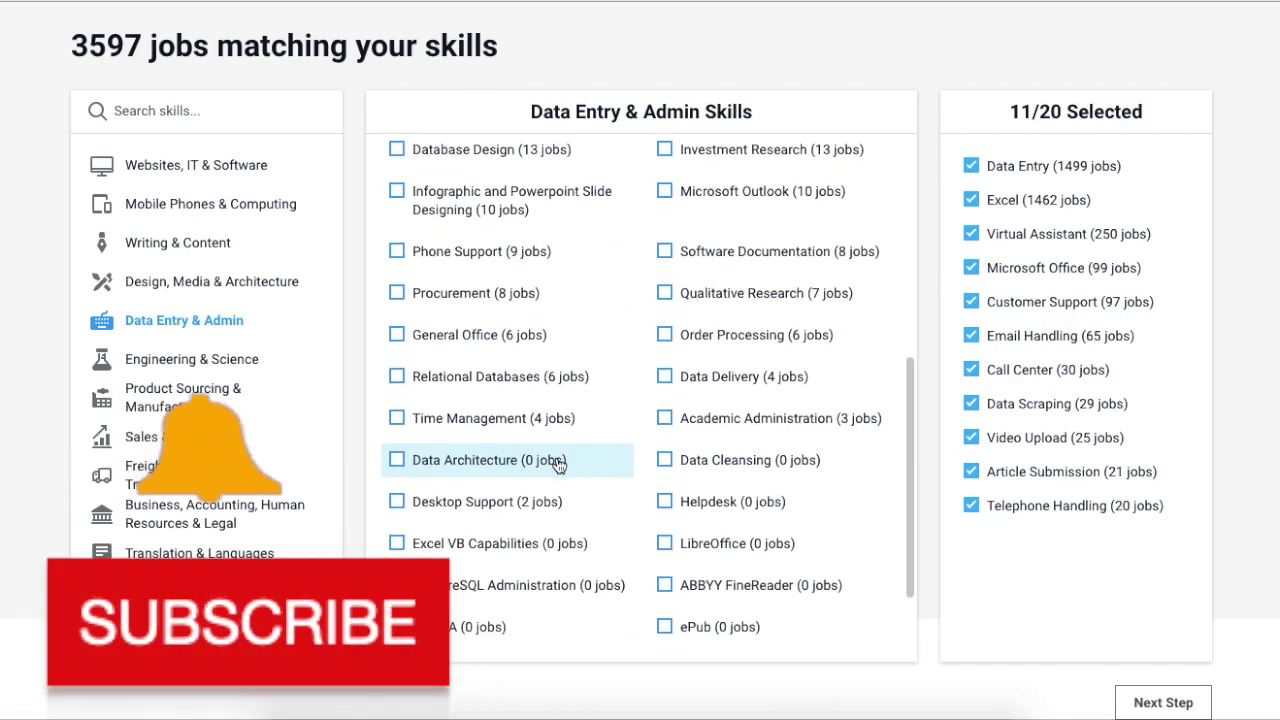
scroll(628, 345, "down", 2)
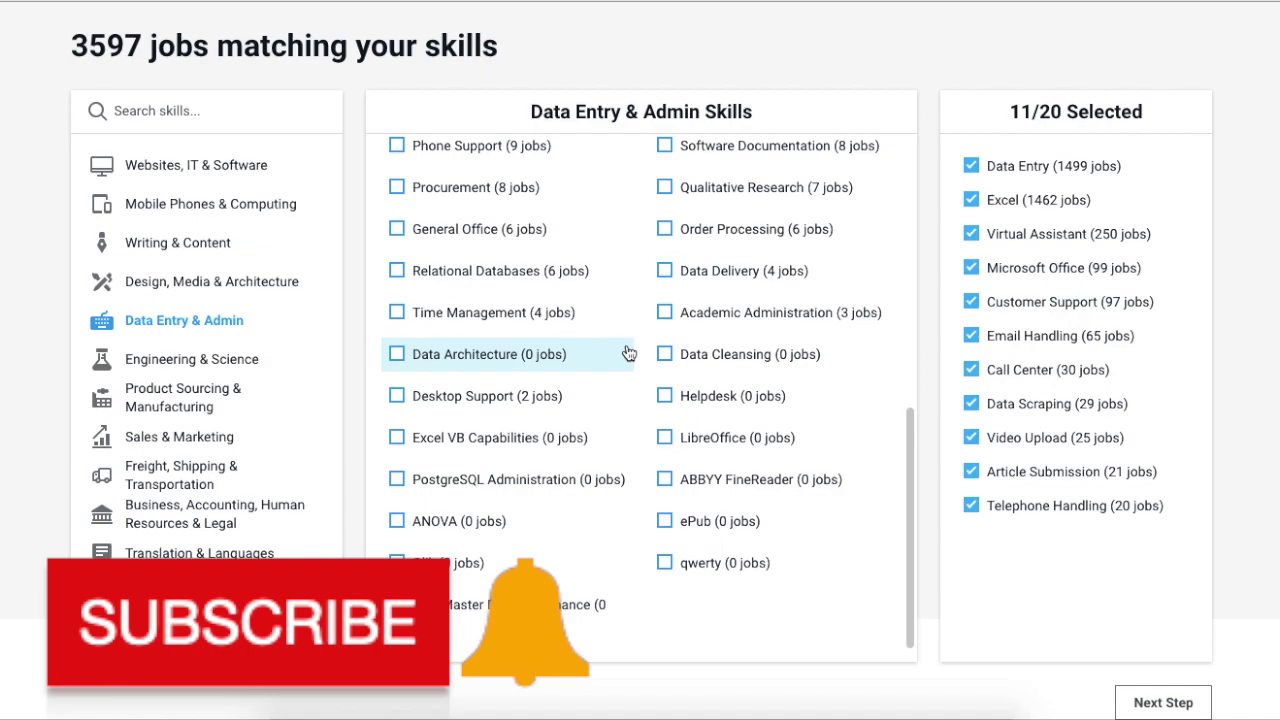
scroll(628, 353, "up", 3)
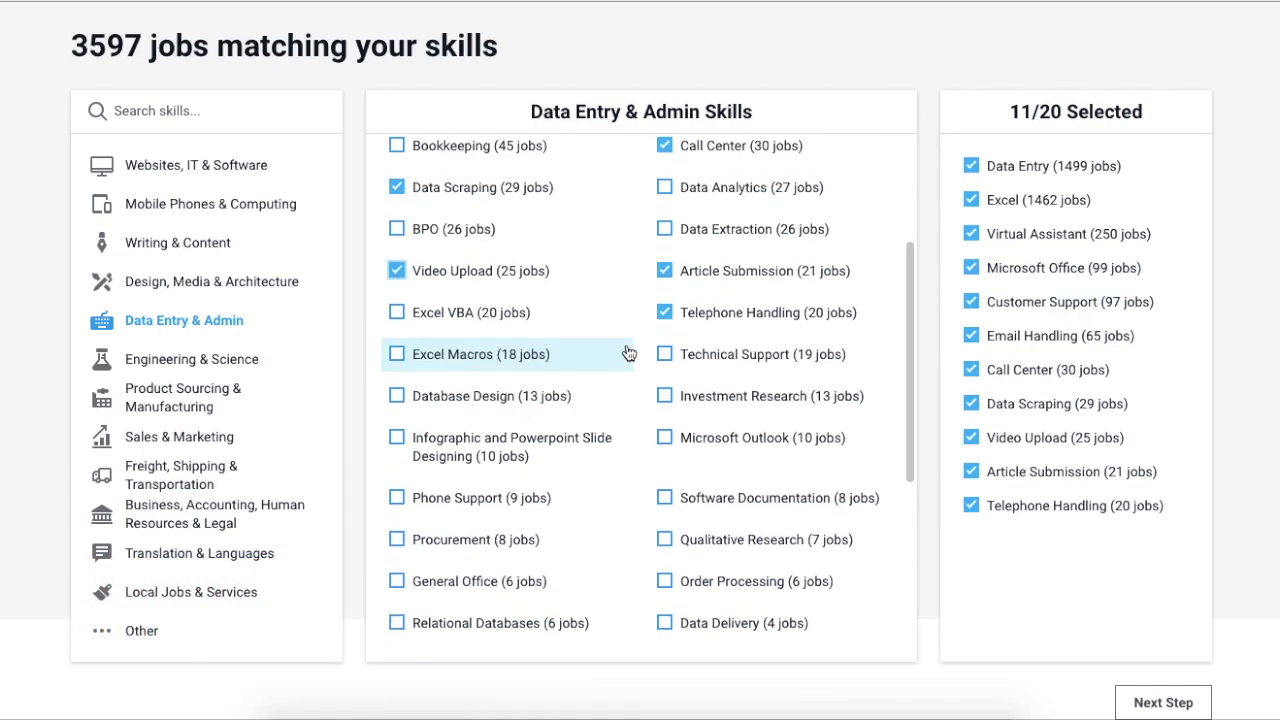
left_click(1150, 701)
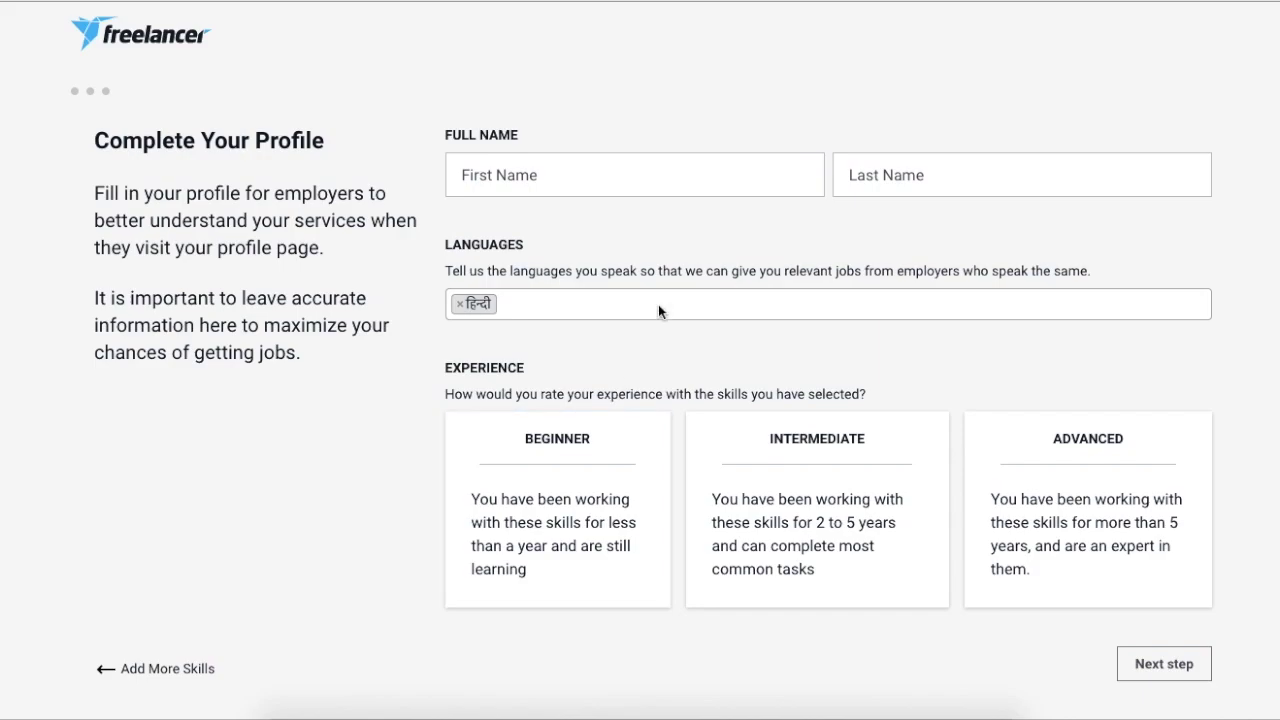
Enter the first name and add English as a spoken language
left_click(636, 169)
type("chha")
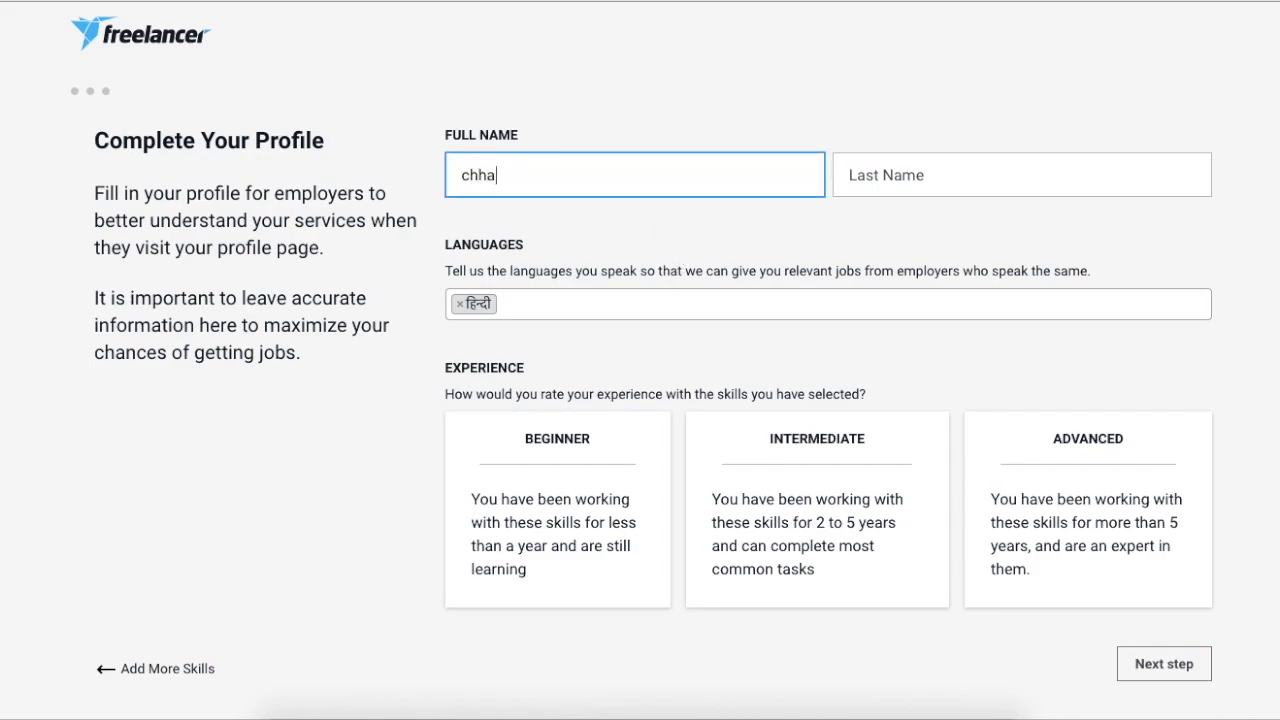
type("vi")
key("Tab")
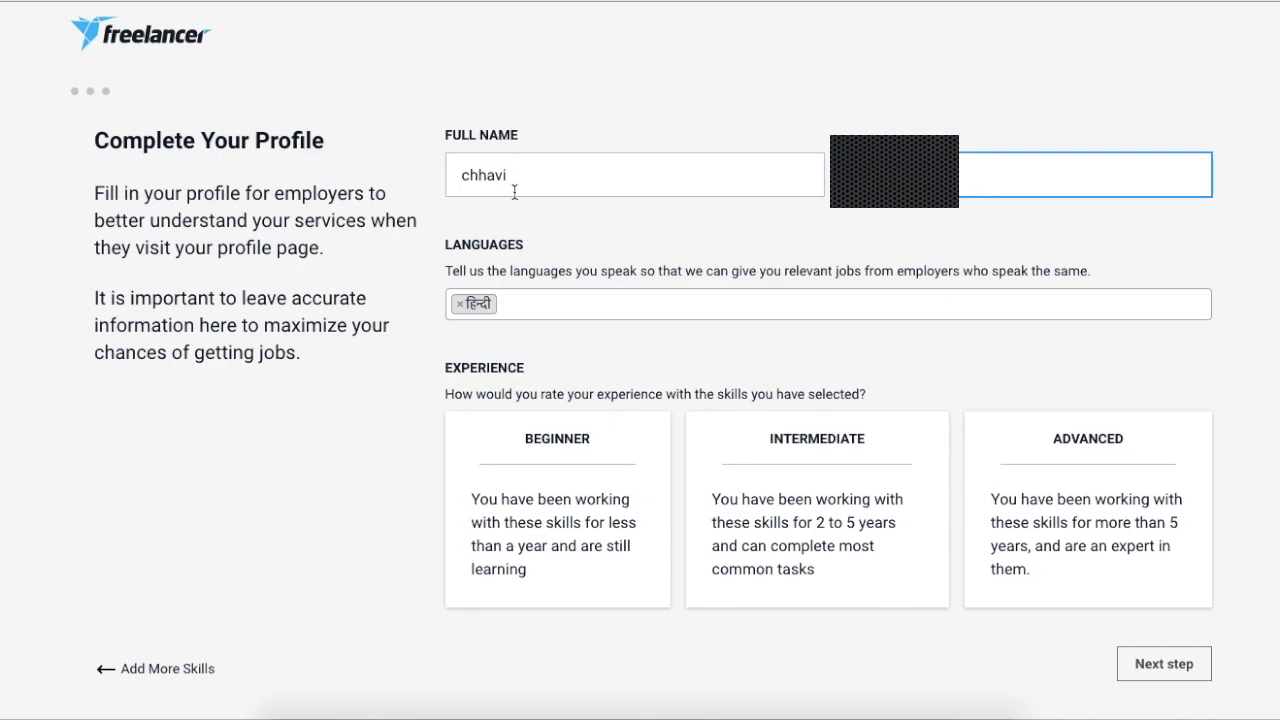
left_click(571, 307)
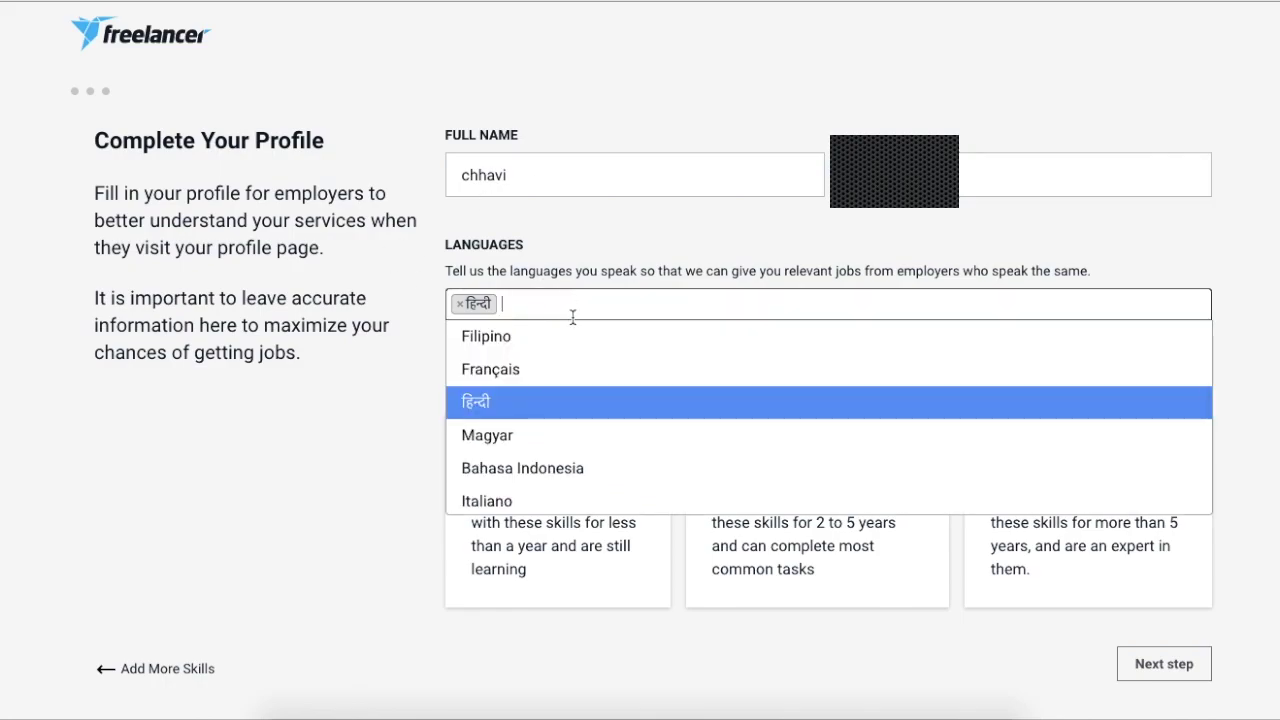
type("engli")
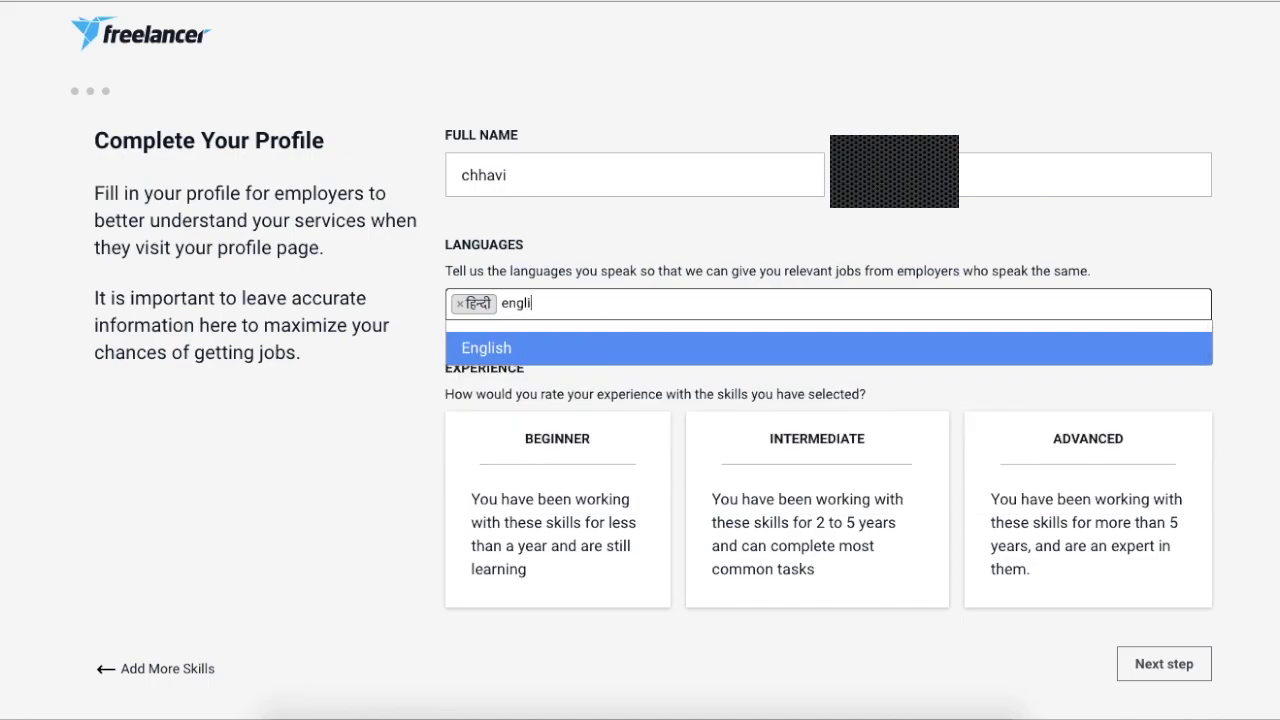
left_click(616, 349)
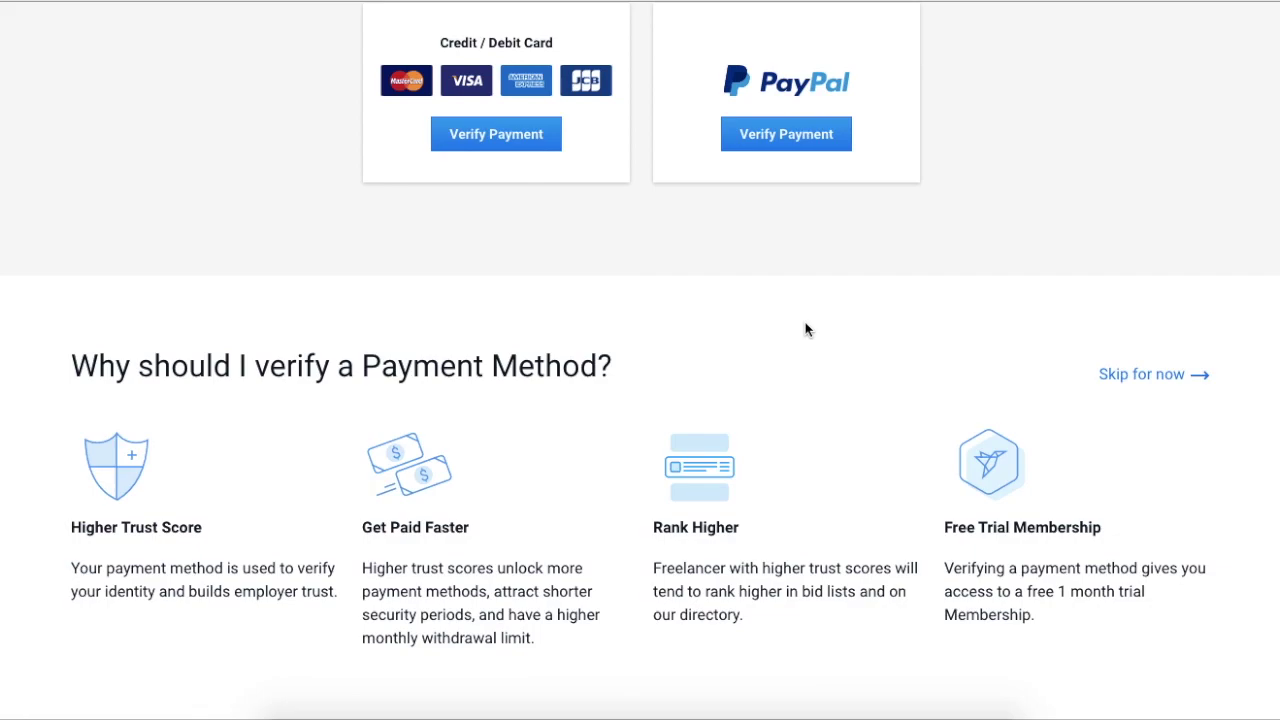
Skip payment-method verification for now
left_click(1126, 378)
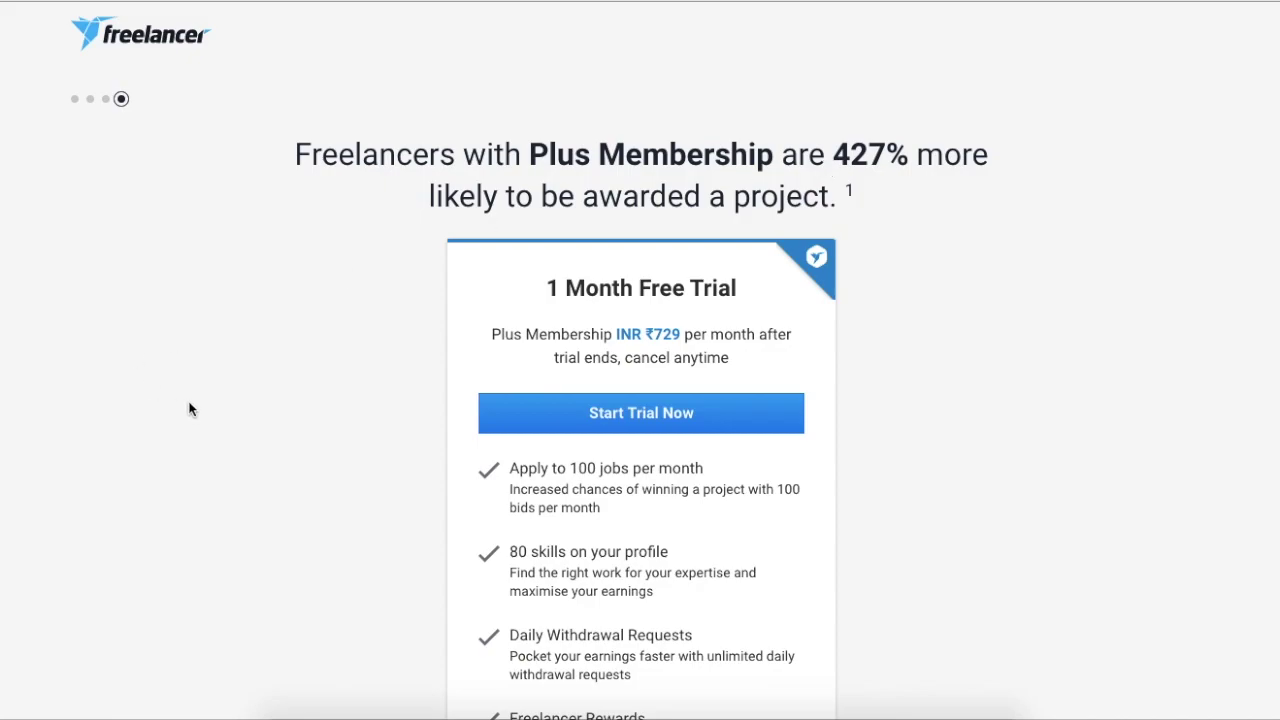
scroll(189, 409, "down", 3)
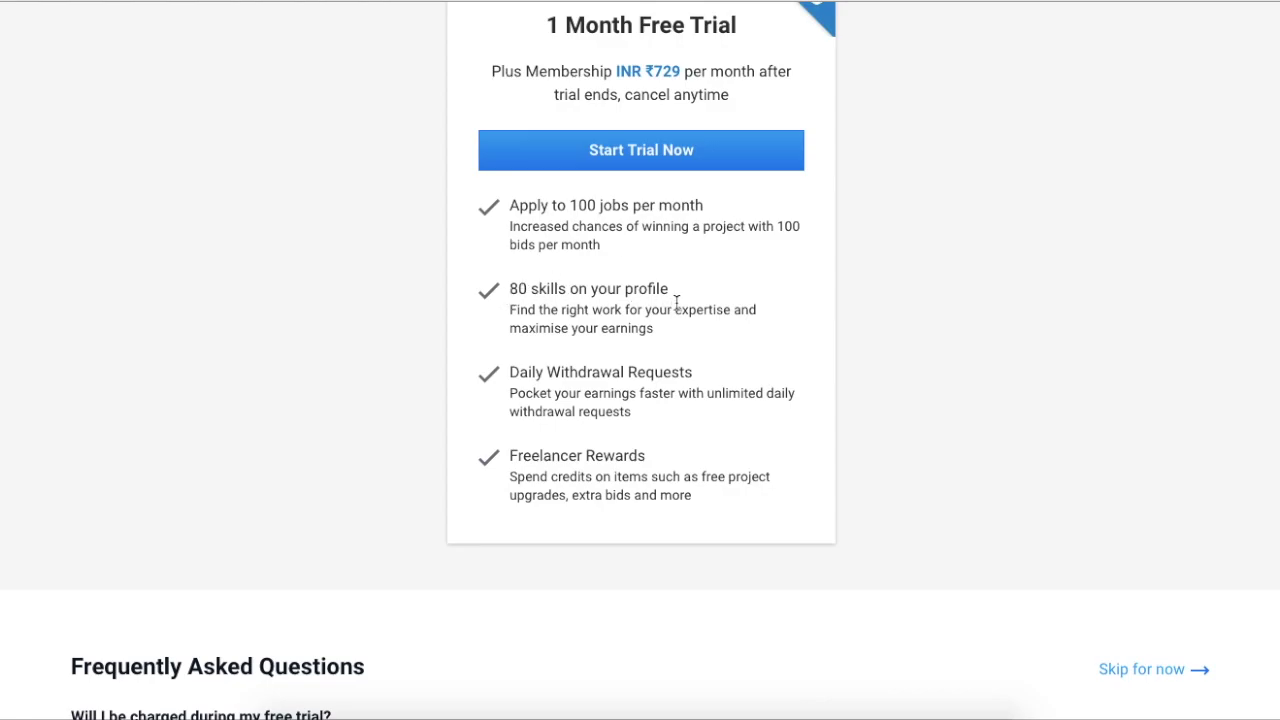
scroll(677, 300, "down", 1)
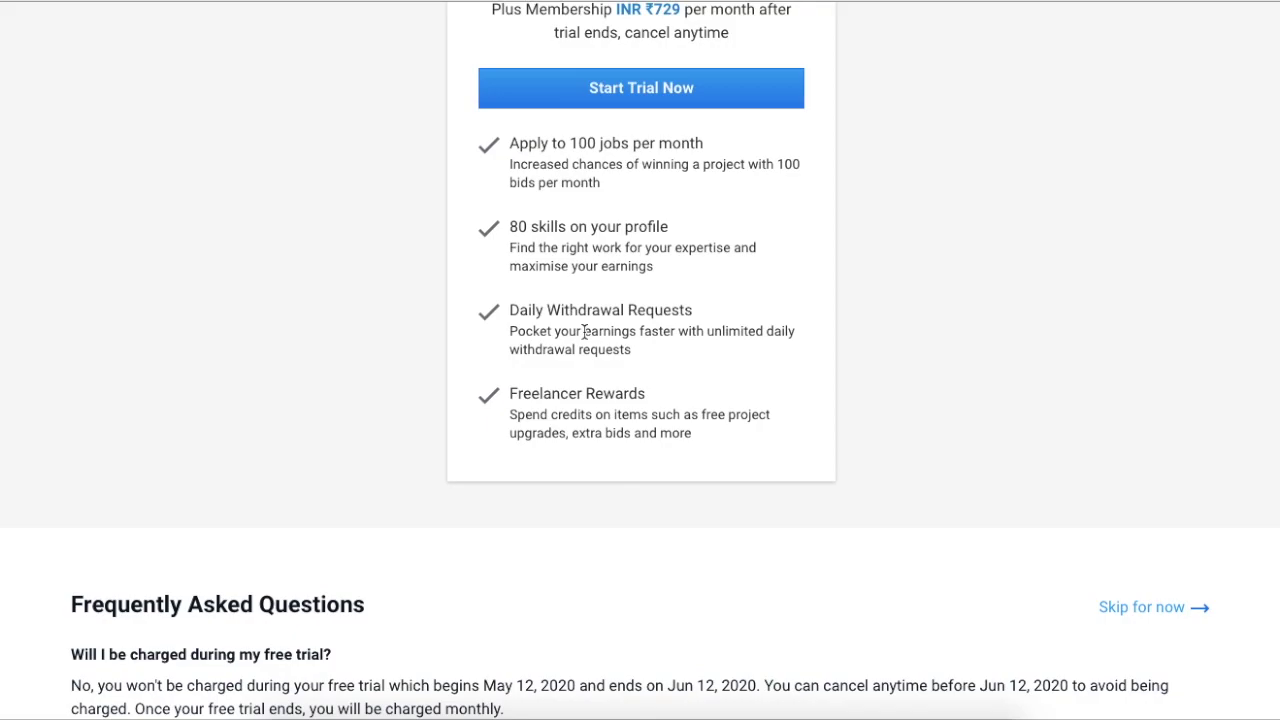
scroll(585, 333, "down", 1)
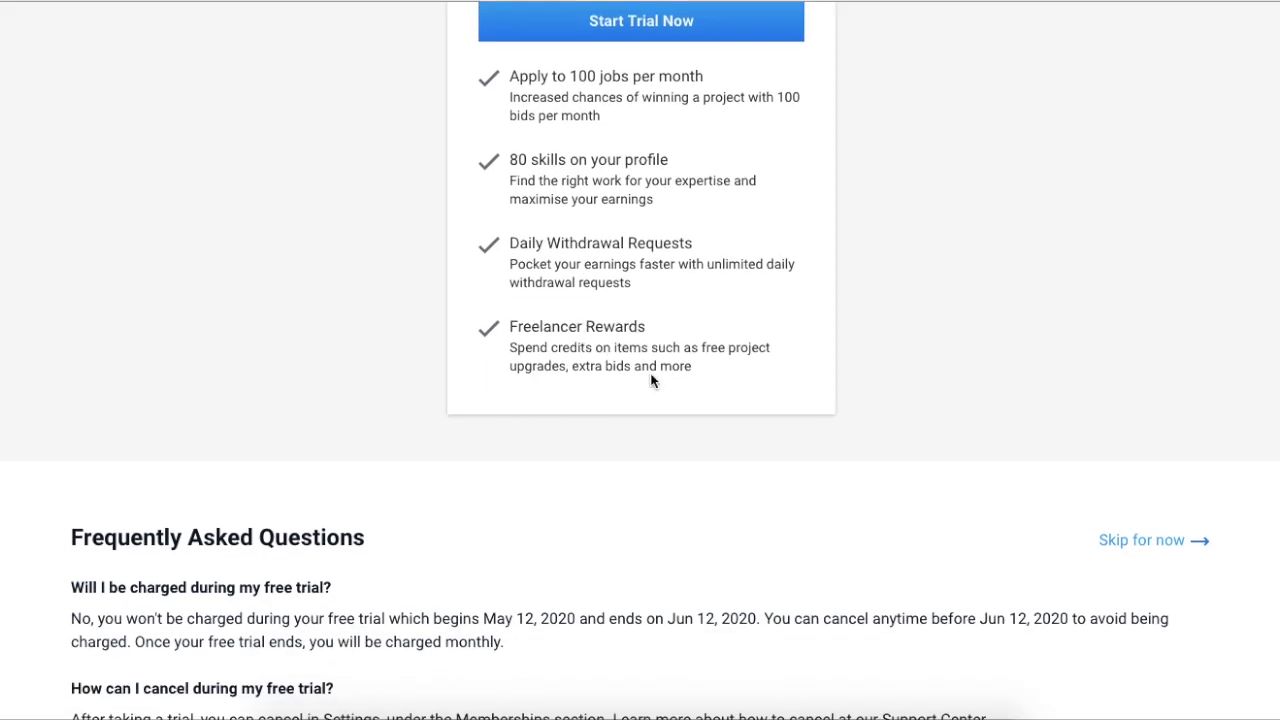
scroll(651, 377, "down", 3)
scroll(860, 150, "up", 9)
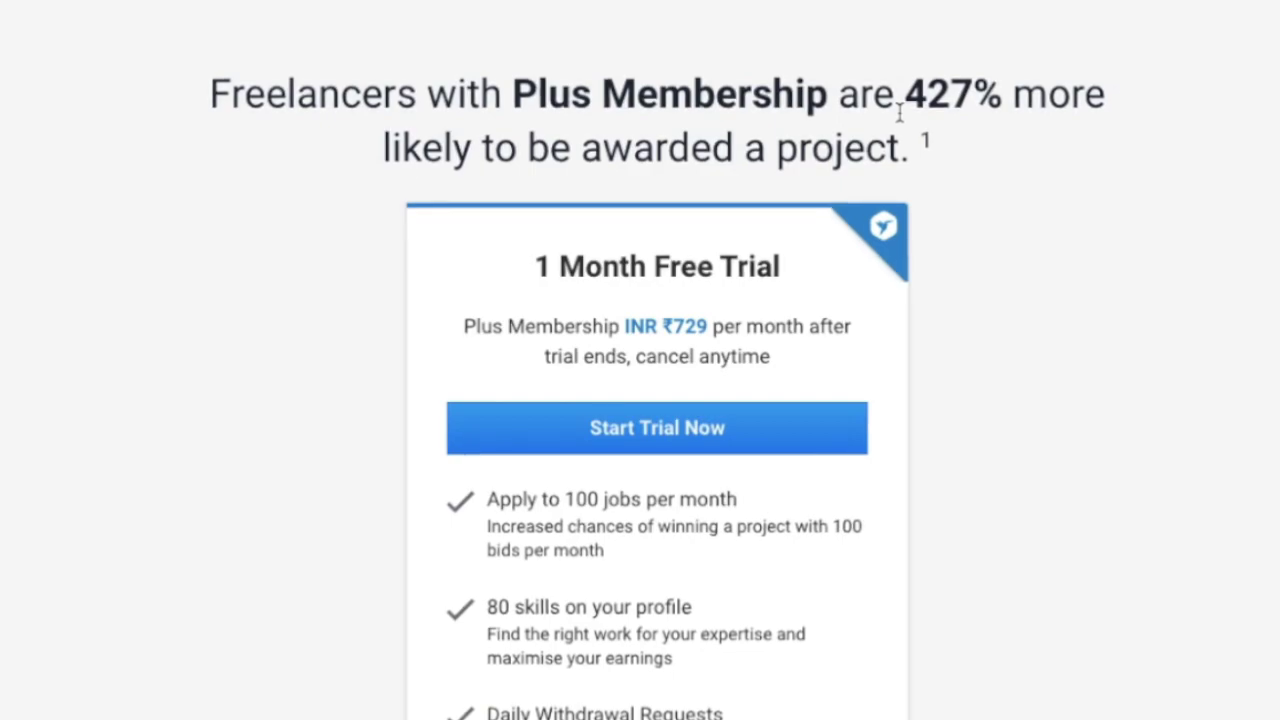
Skip the Plus Membership 1 Month Free Trial offer
scroll(461, 609, "down", 6)
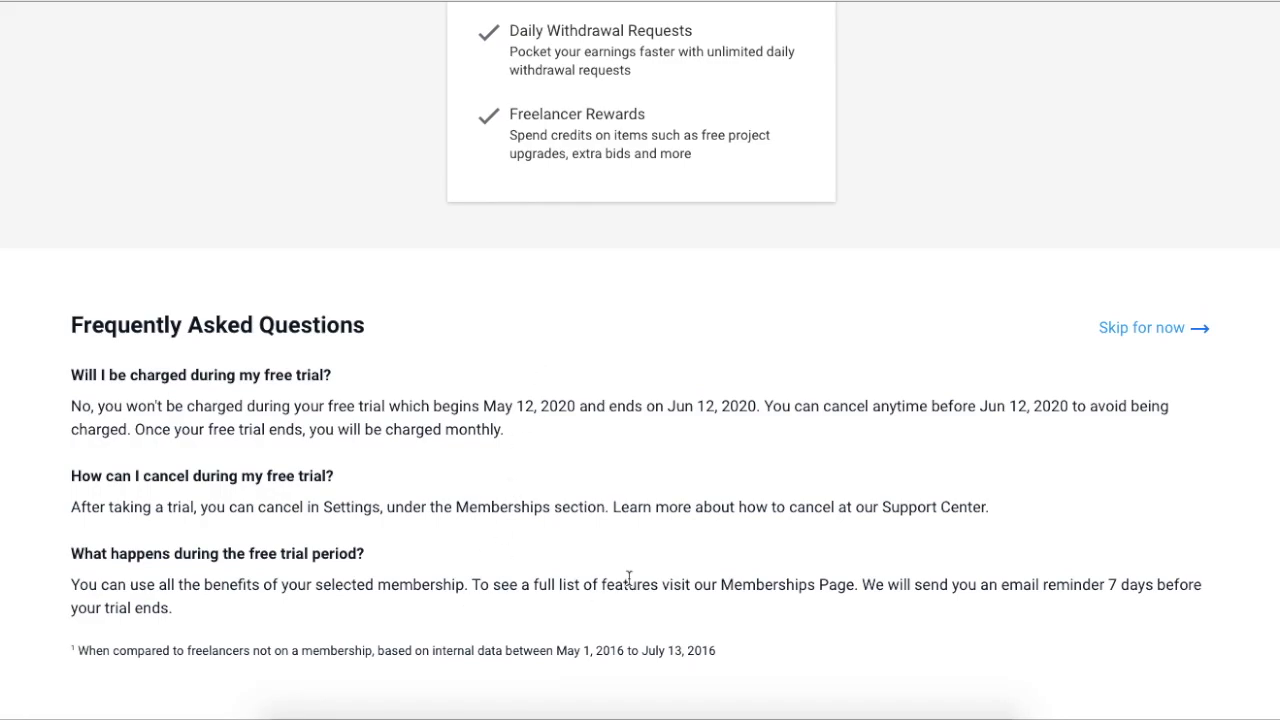
key("Tab")
key("Return")
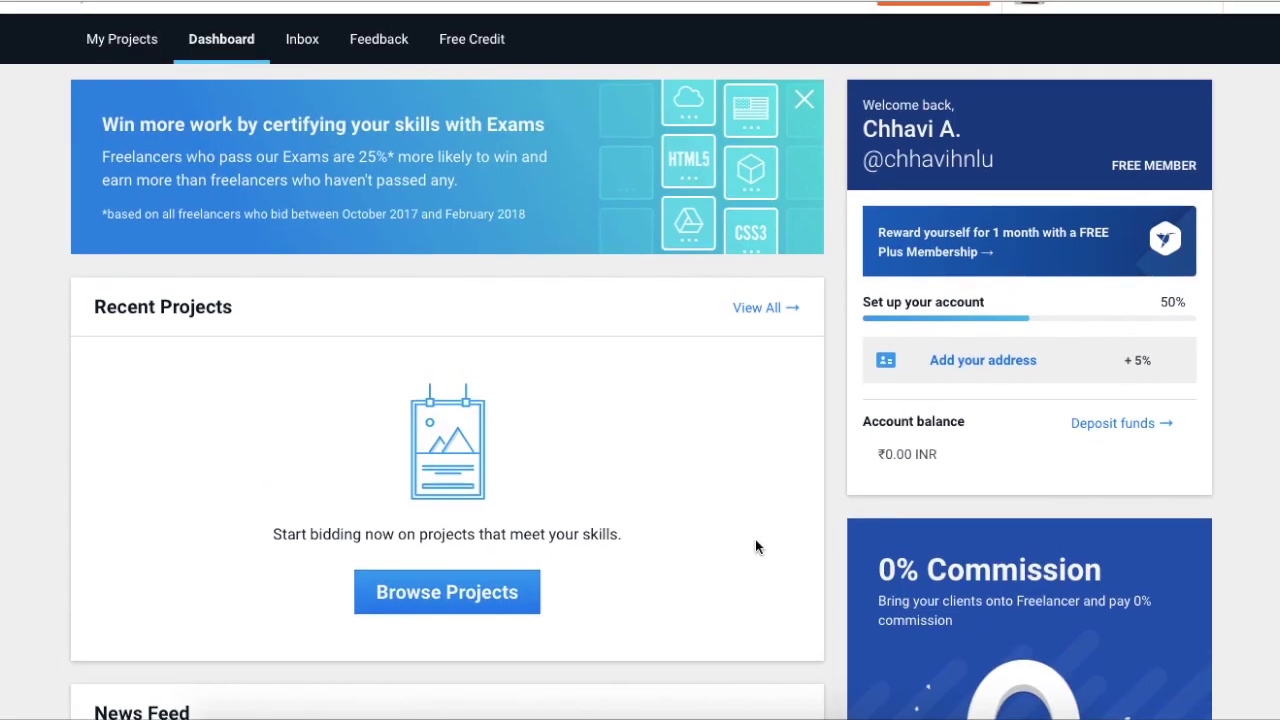
Open Browse Projects to list projects matching the profile's skills
scroll(755, 546, "up", 1)
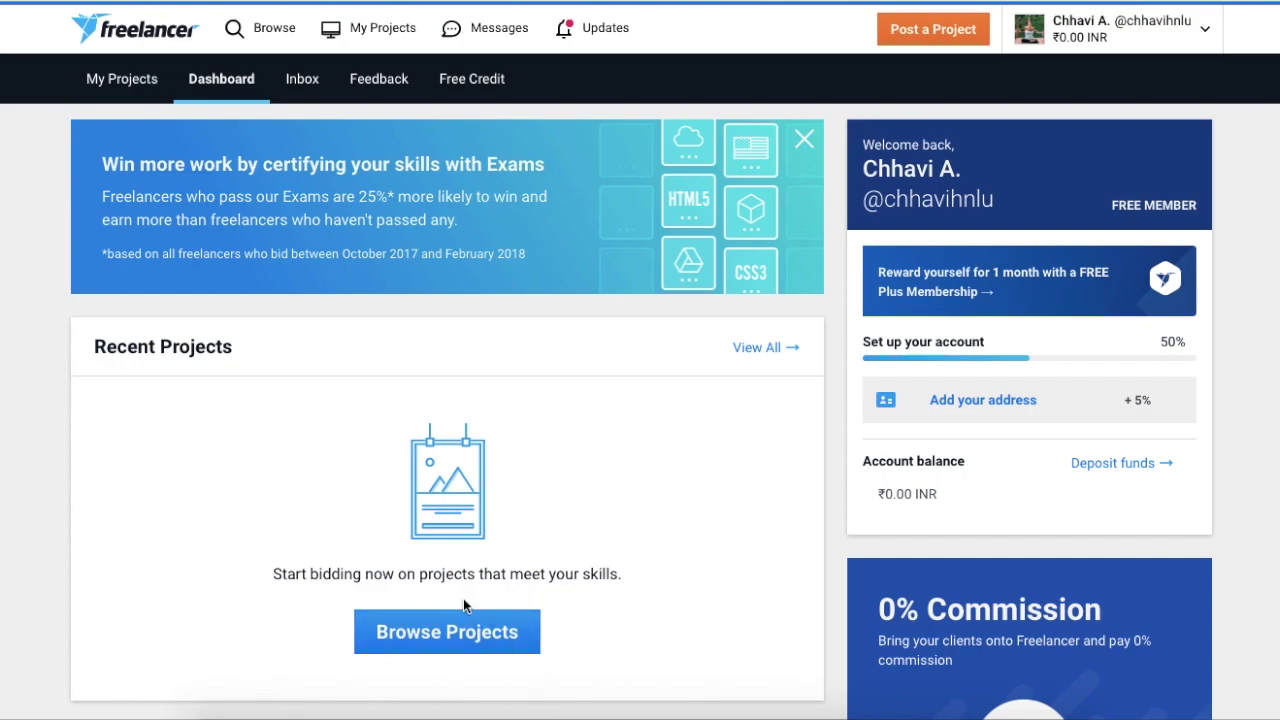
left_click(472, 628)
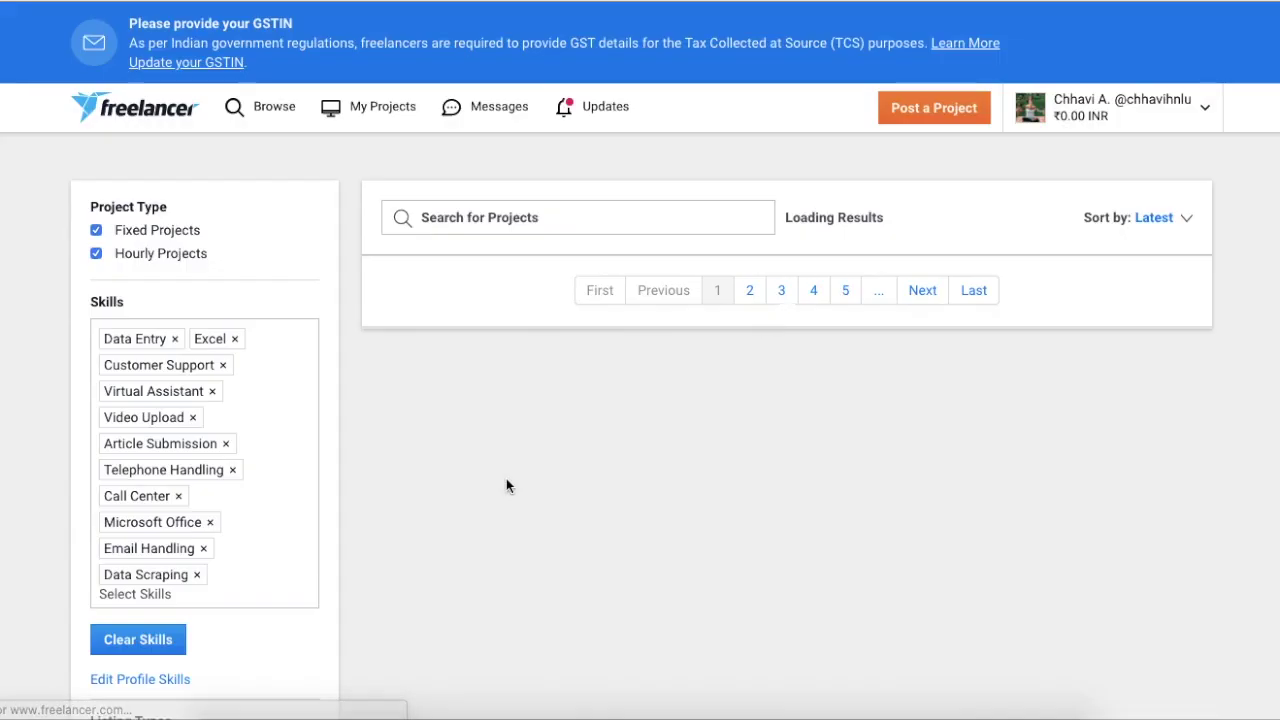
Scroll through the 2,005 skill-matched project results
scroll(455, 325, "down", 1)
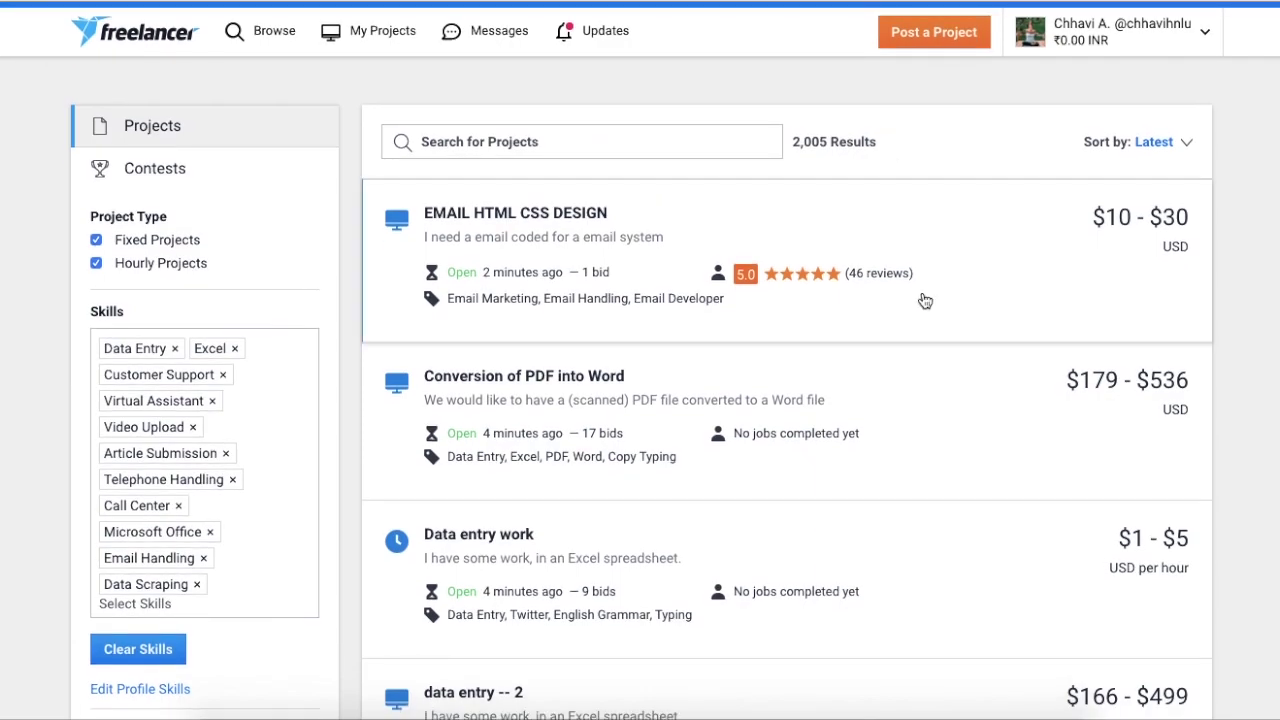
scroll(920, 300, "down", 1)
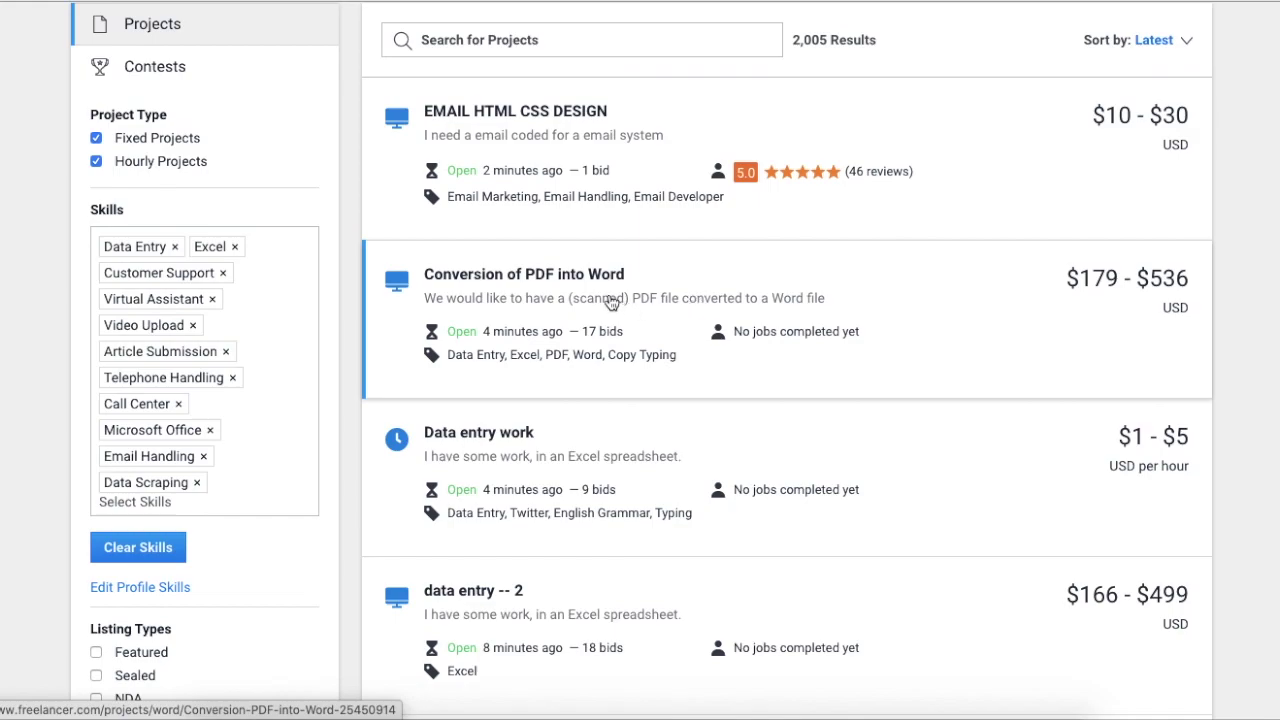
Open 'Conversion of PDF into Word' and bring its Place a Bid form into view
left_click(541, 292)
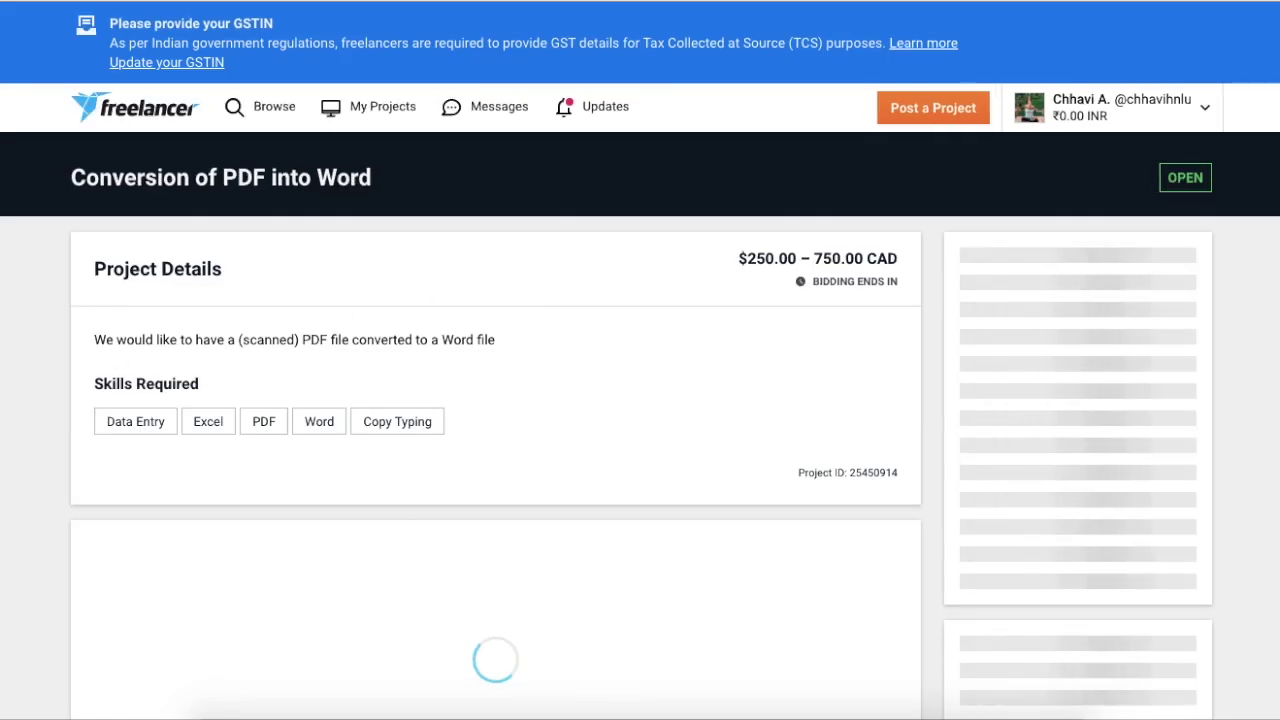
scroll(134, 282, "down", 1)
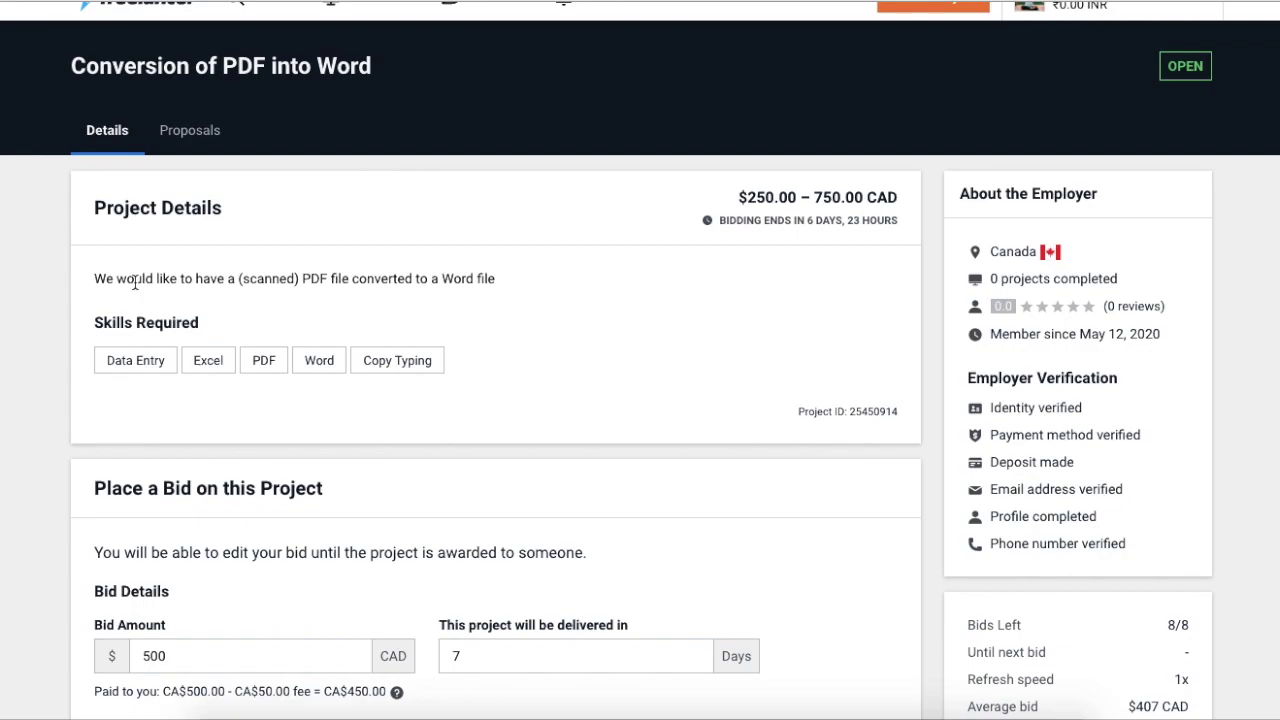
scroll(589, 280, "down", 1)
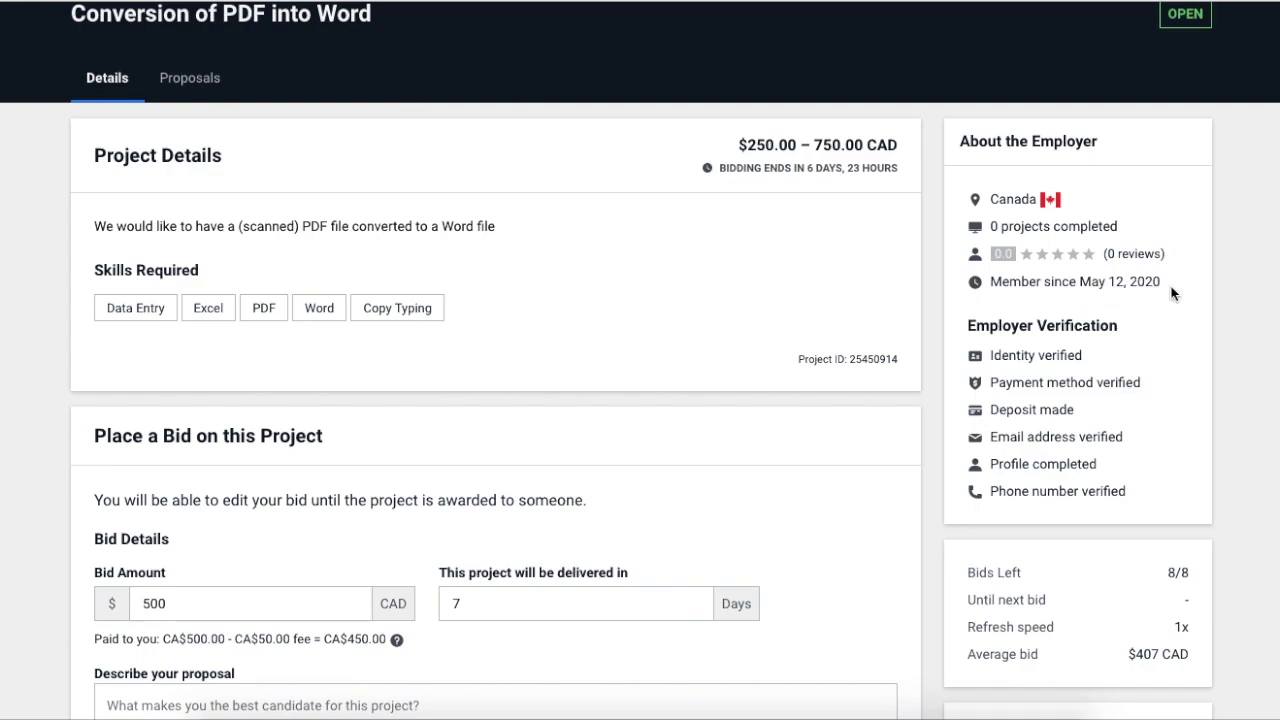
mouse_move(1027, 352)
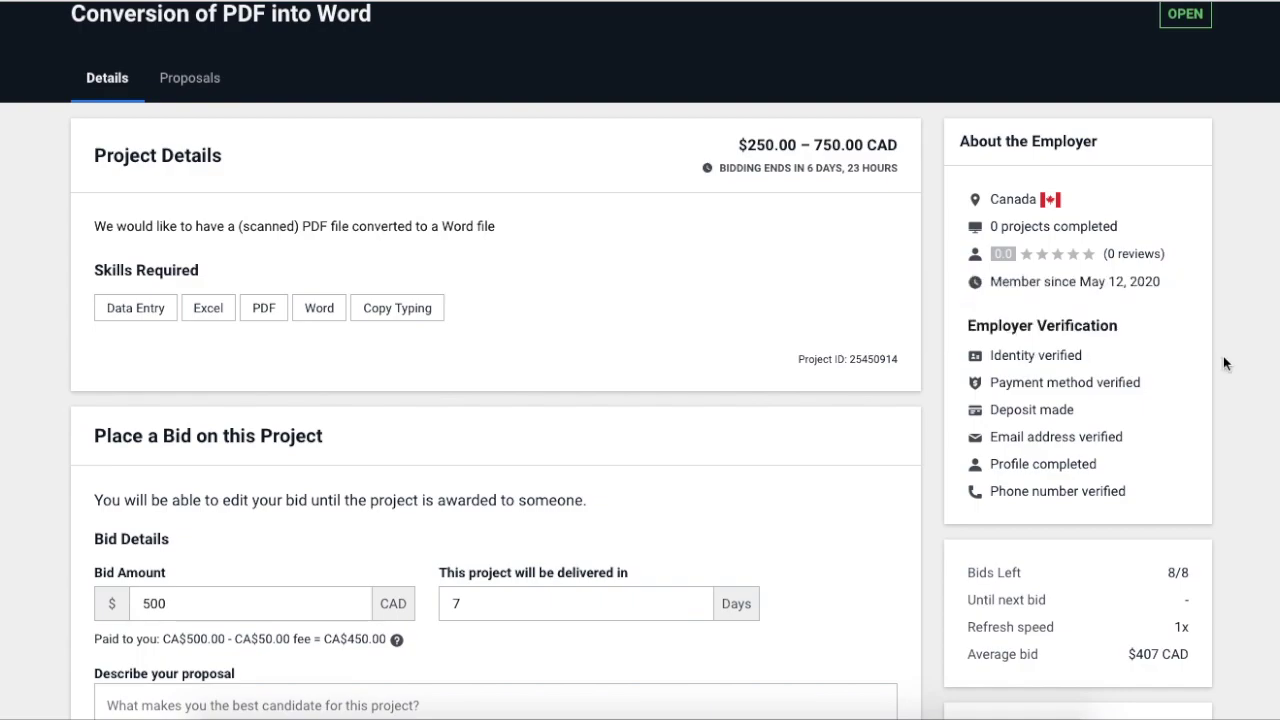